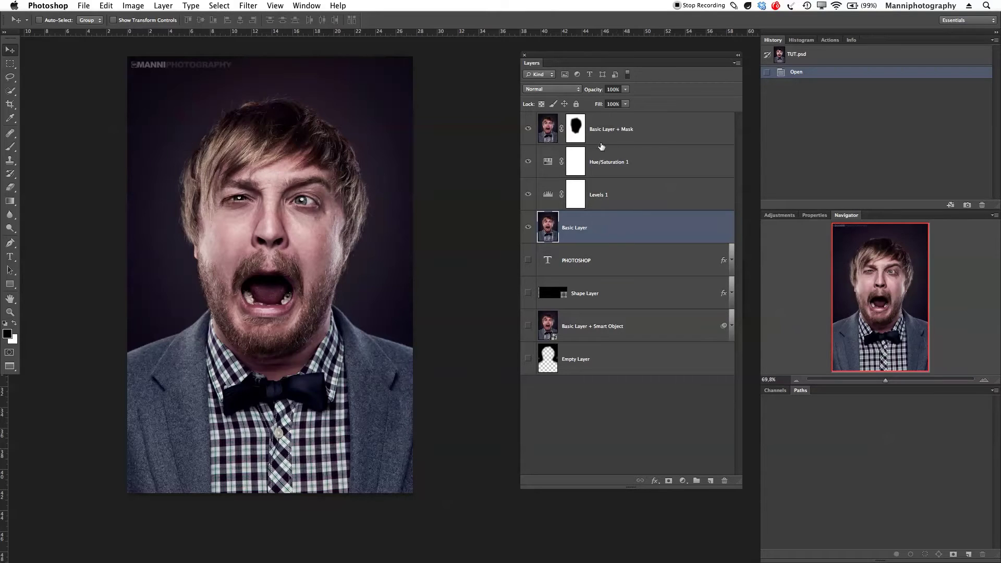
Step: Delete all the extra layers so that only Basic Layer remains in the document
{"action": "left_click", "coordinate": [644, 135]}
{"action": "key", "text": "BackSpace"}
{"action": "key", "text": "BackSpace"}
{"action": "key", "text": "BackSpace"}
{"action": "key", "text": "BackSpace"}
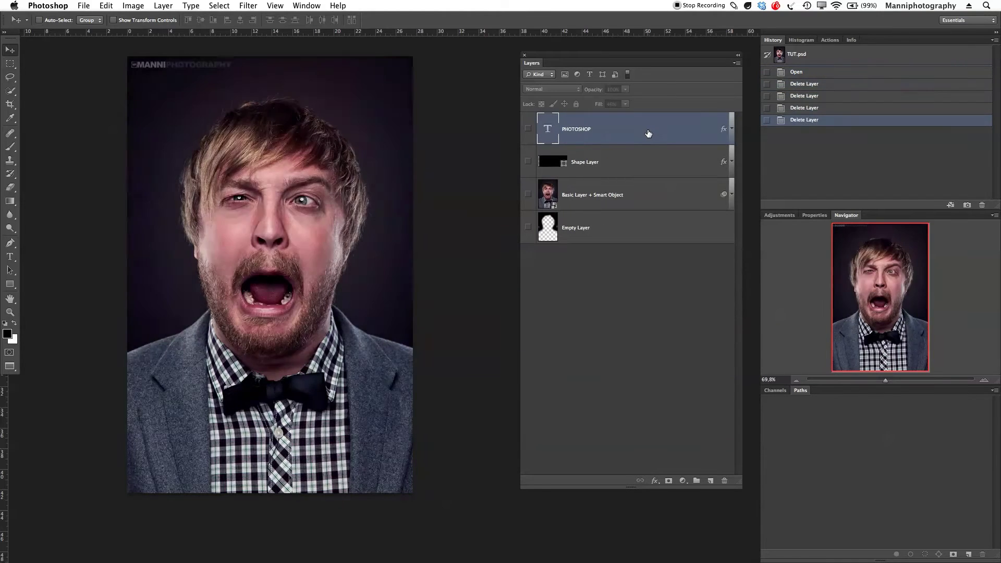
{"action": "key", "text": "super+z"}
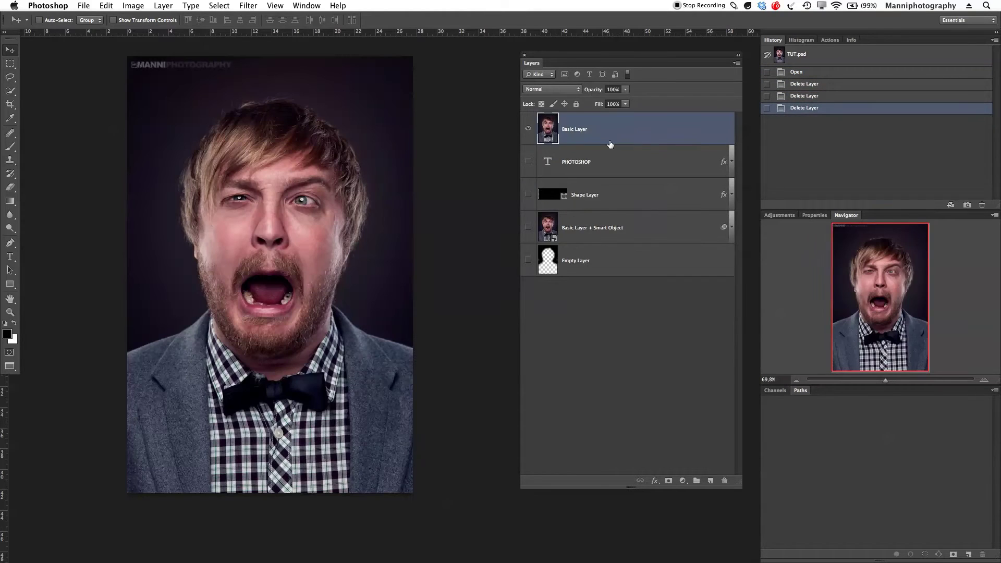
{"action": "key", "text": "BackSpace"}
{"action": "key", "text": "BackSpace"}
{"action": "key", "text": "BackSpace"}
{"action": "key", "text": "BackSpace"}
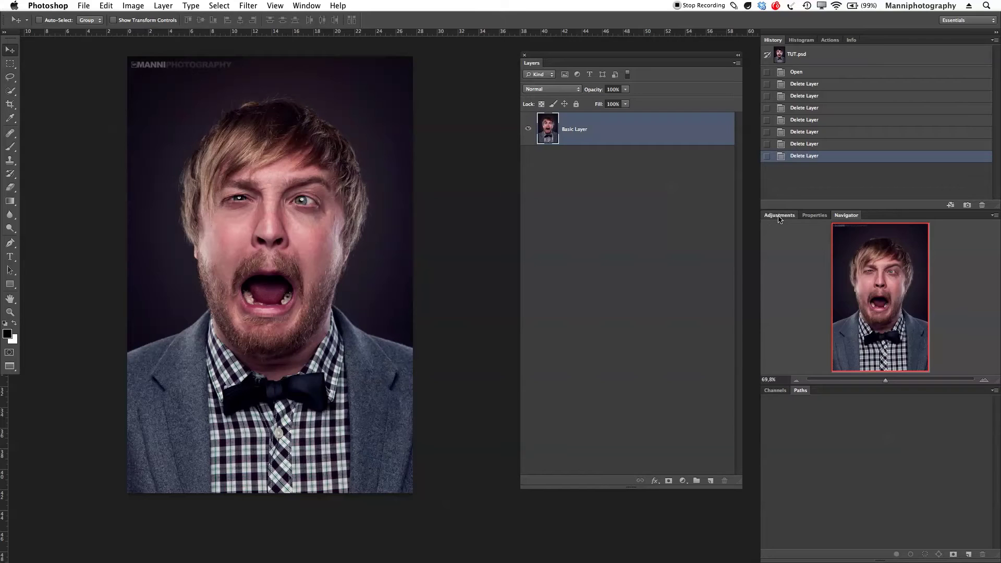
Step: Add a Hue/Saturation adjustment layer above Basic Layer with Saturation set to -10
{"action": "left_click", "coordinate": [791, 216]}
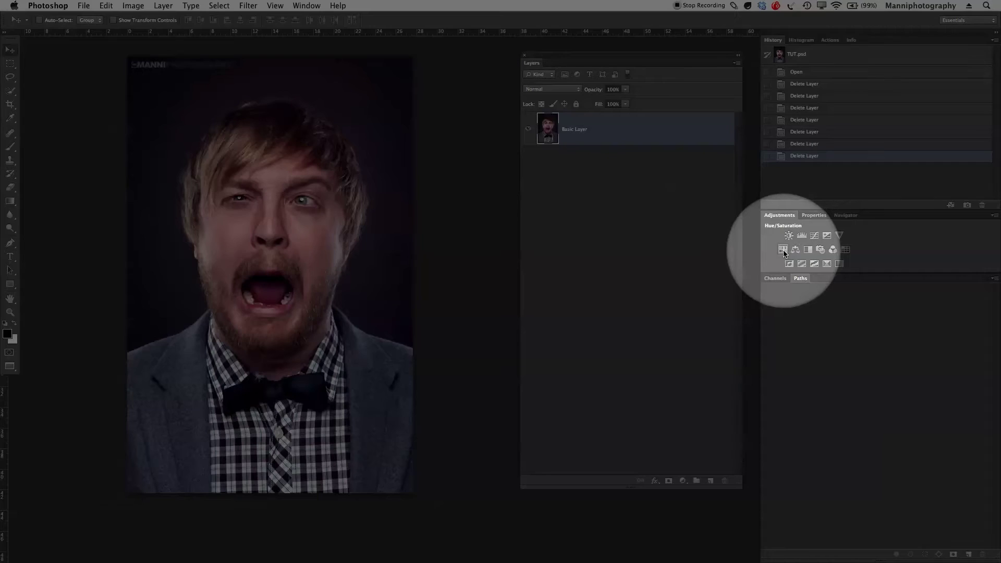
{"action": "left_click", "coordinate": [782, 249]}
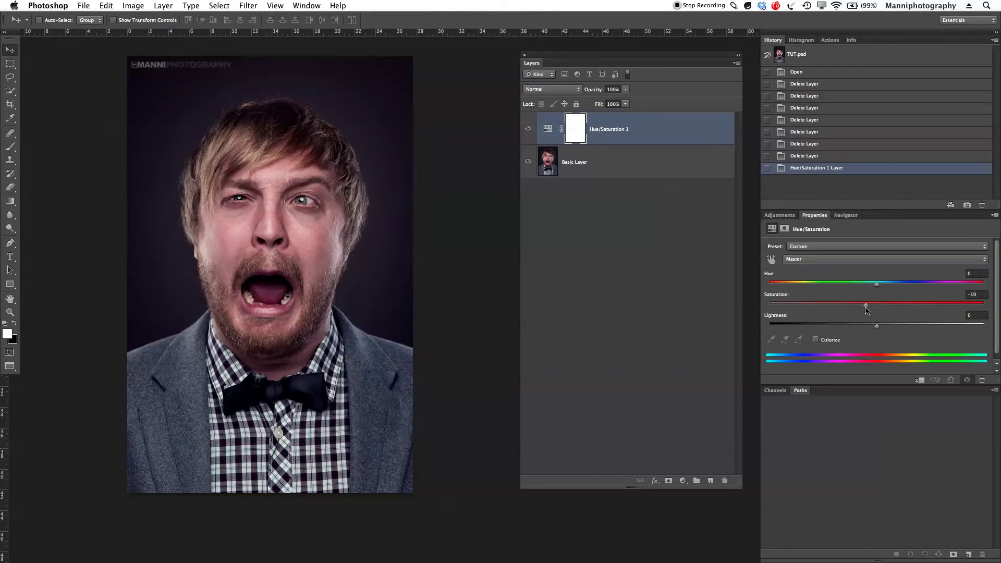
{"action": "left_click", "coordinate": [865, 308]}
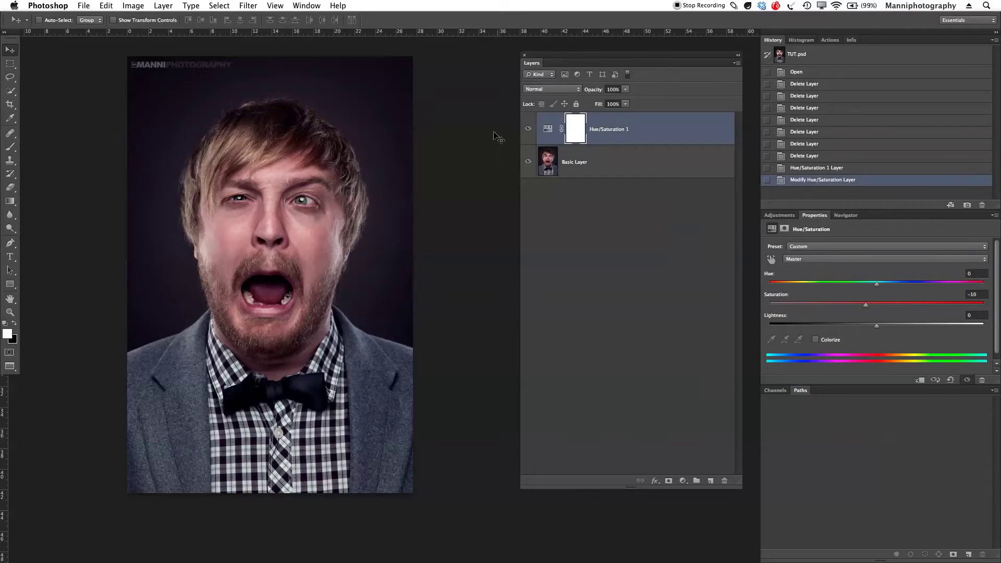
Step: Toggle the Hue/Saturation layer's visibility to compare the effect, and clip the adjustment to Basic Layer
{"action": "left_click", "coordinate": [528, 129]}
{"action": "left_click", "coordinate": [528, 130]}
{"action": "left_click", "coordinate": [528, 130]}
{"action": "left_click", "coordinate": [528, 130]}
{"action": "left_click", "coordinate": [529, 130]}
{"action": "left_click", "coordinate": [559, 143], "text": "alt"}
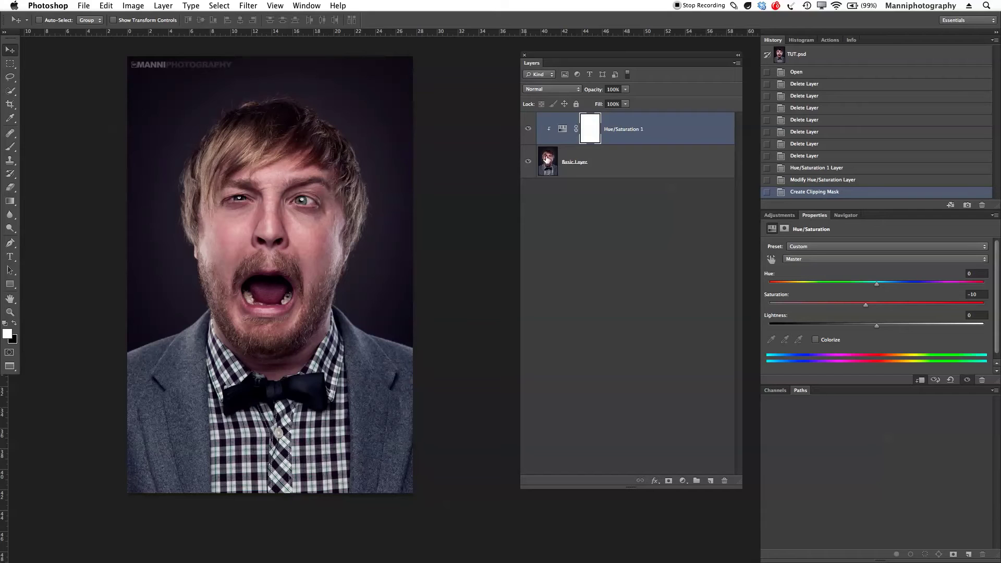
Step: Duplicate Basic Layer to the top of the stack and clip the Hue/Saturation adjustment to the original Basic Layer again
{"action": "left_click_drag", "start_coordinate": [577, 169], "coordinate": [710, 480]}
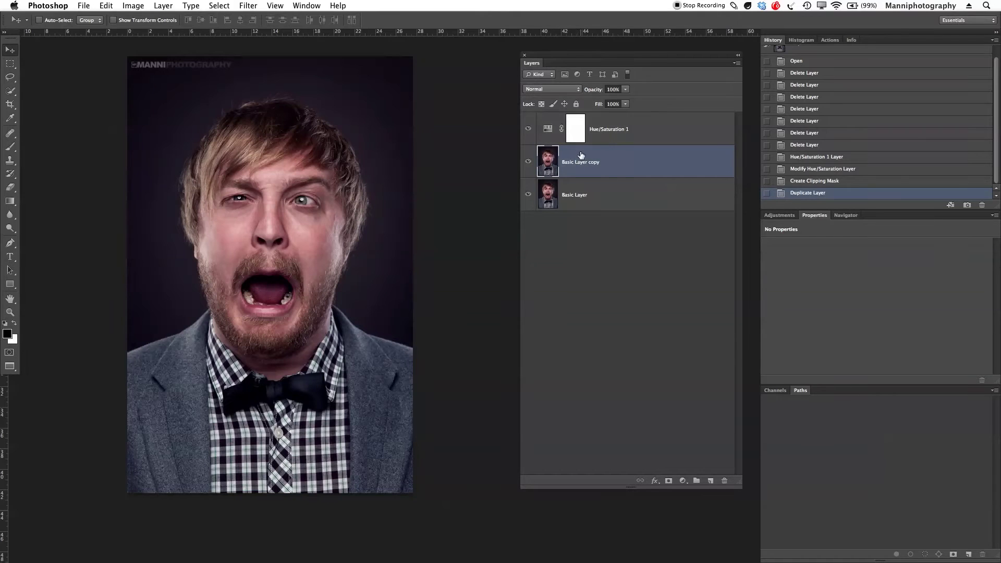
{"action": "left_click_drag", "start_coordinate": [551, 166], "coordinate": [613, 114]}
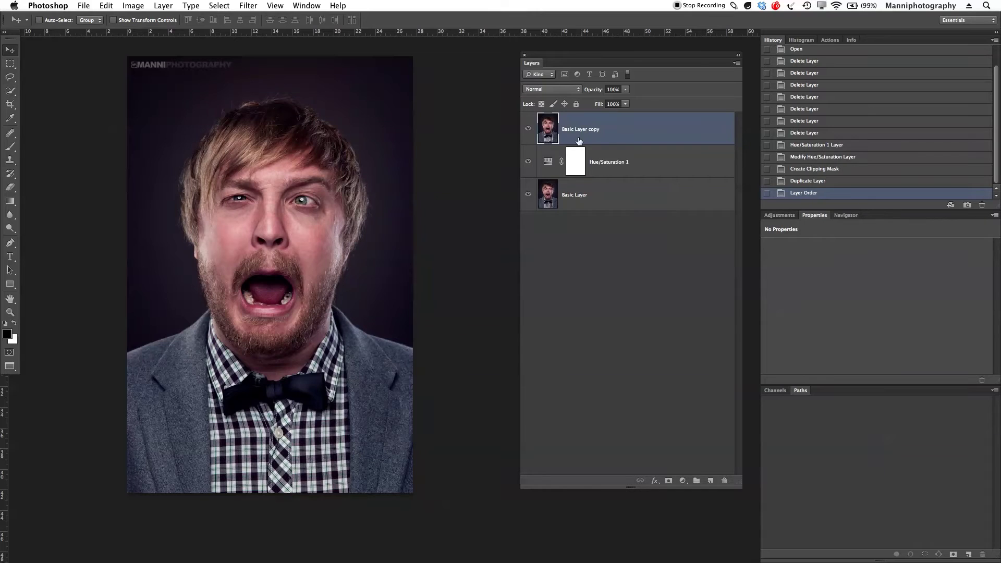
{"action": "left_click", "coordinate": [600, 179]}
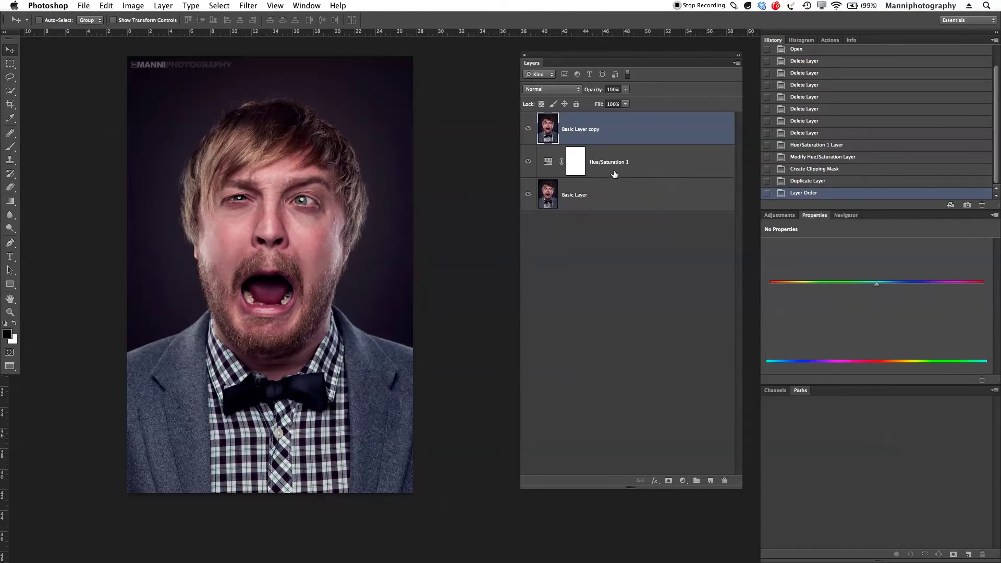
{"action": "left_click", "coordinate": [599, 179], "text": "alt"}
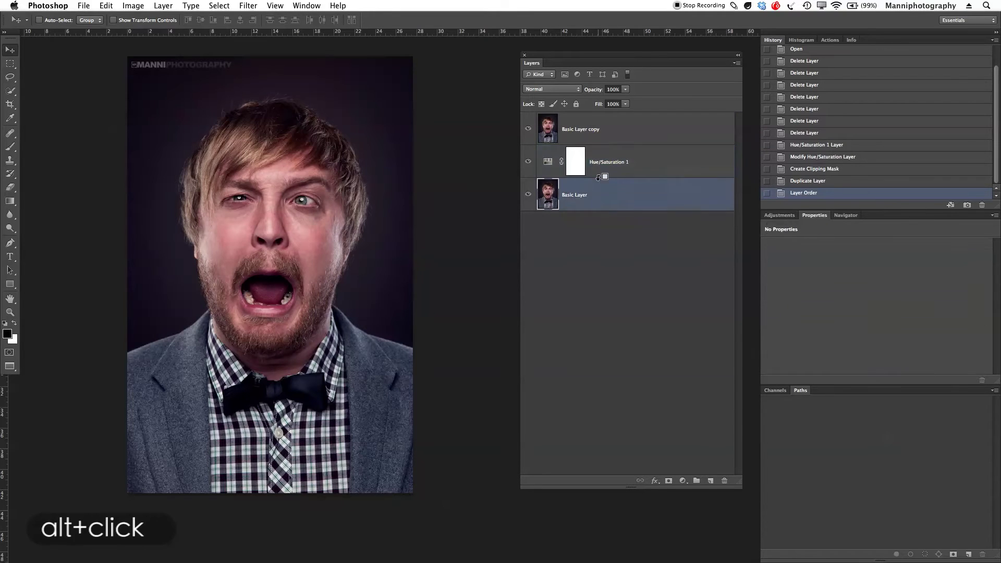
{"action": "left_click", "coordinate": [604, 182], "text": "alt"}
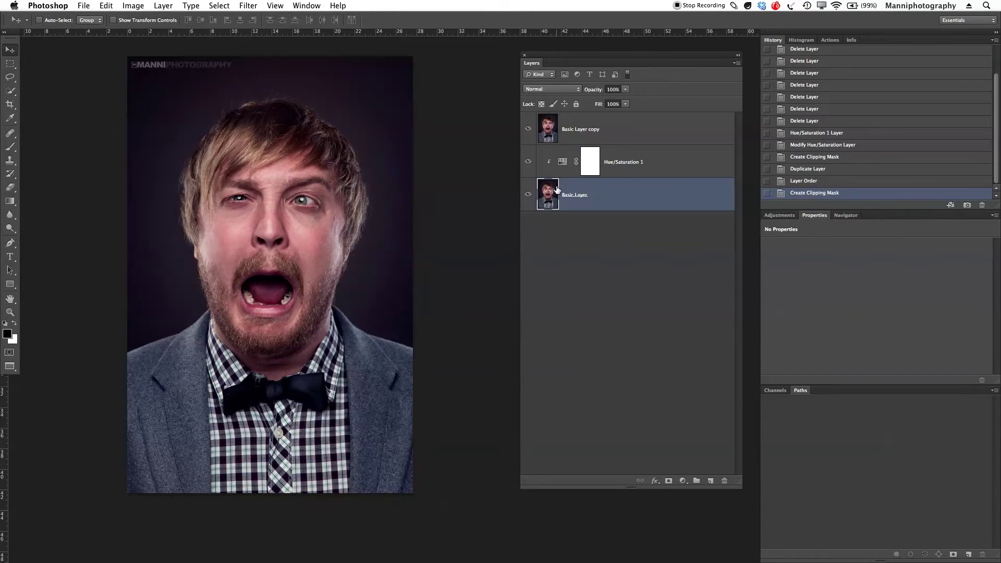
Step: Rename the duplicated layer Basic Layer 2
{"action": "double_click", "coordinate": [587, 130]}
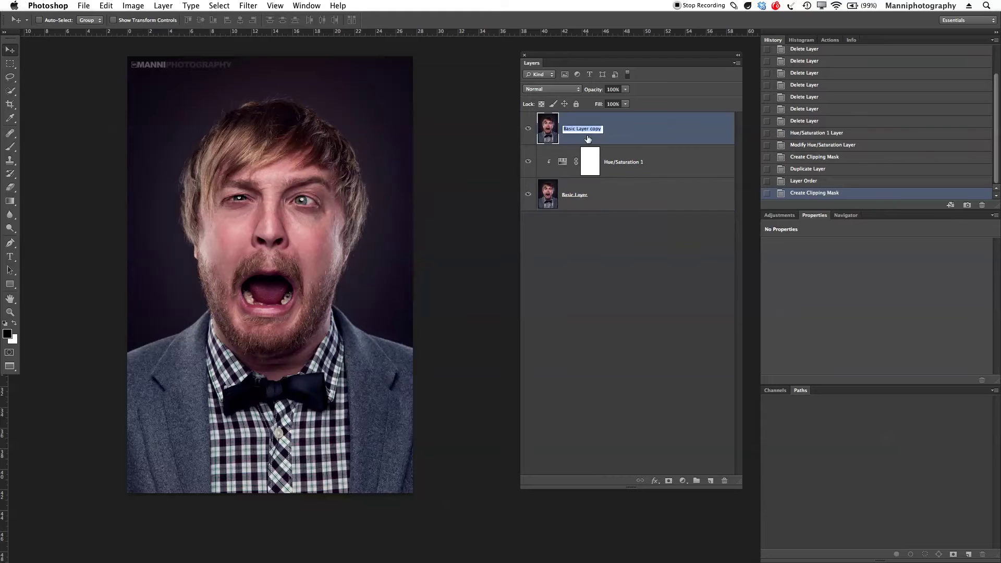
{"action": "key", "text": "BackSpace"}
{"action": "type", "text": "Basic Layer"}
{"action": "key", "text": "Return"}
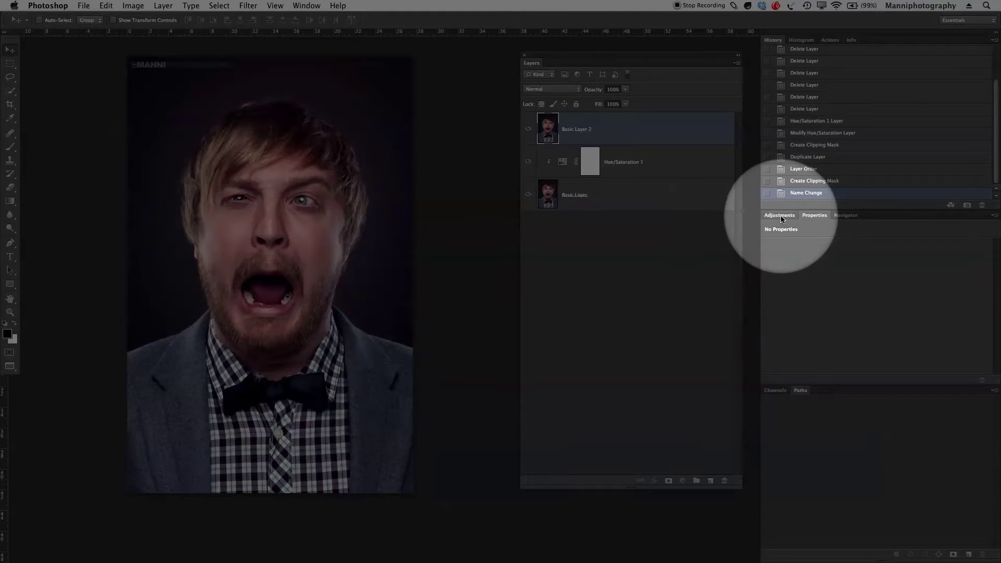
Step: Add a Levels adjustment with the black input level at 40 and clip it to Basic Layer 2
{"action": "left_click", "coordinate": [791, 215]}
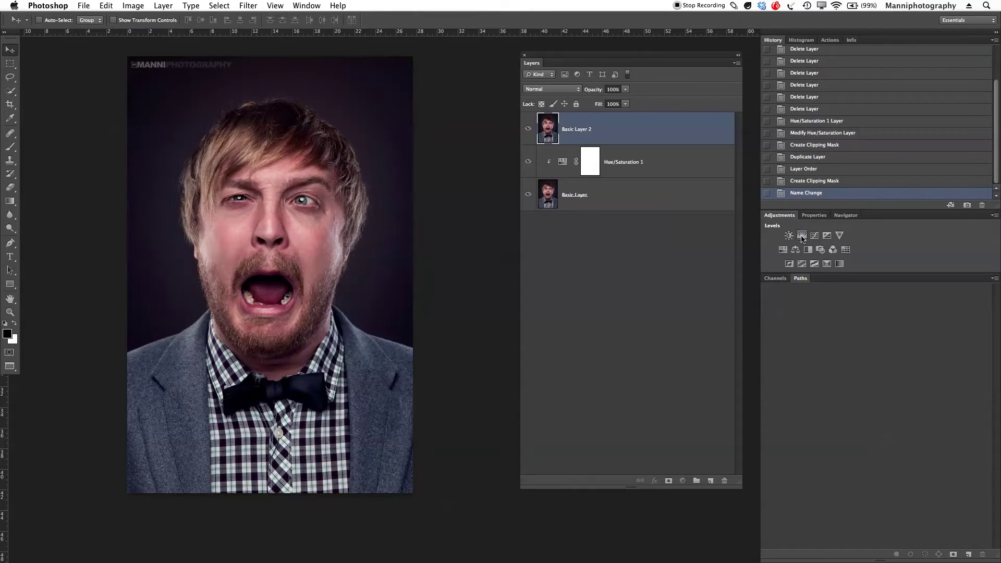
{"action": "left_click", "coordinate": [800, 234]}
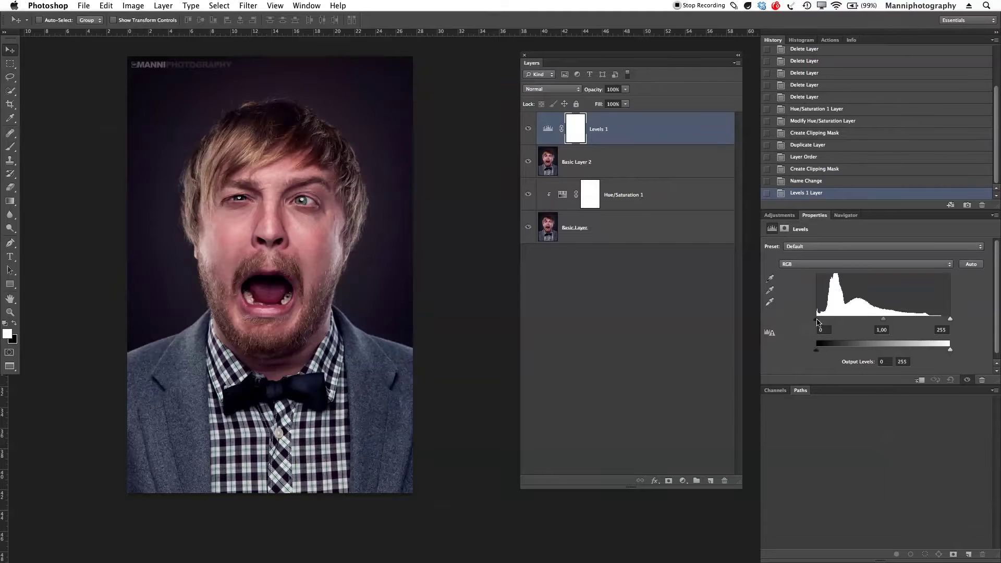
{"action": "left_click_drag", "start_coordinate": [816, 319], "coordinate": [839, 321]}
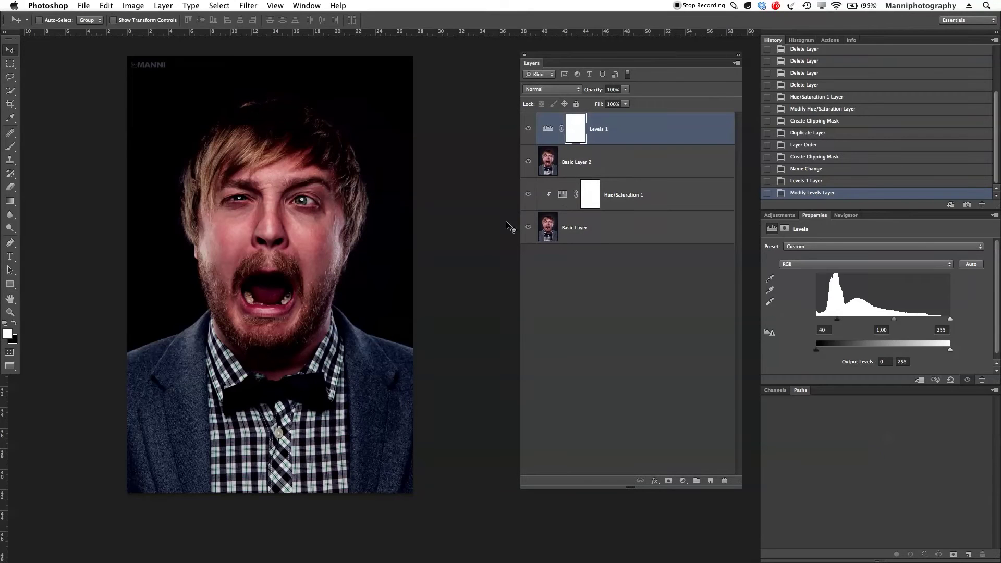
{"action": "left_click", "coordinate": [570, 144], "text": "alt"}
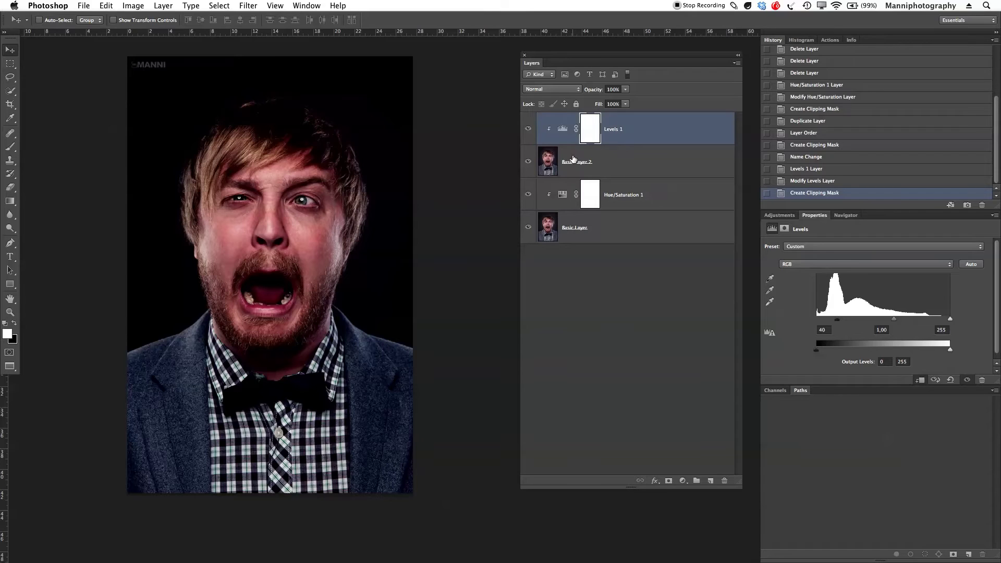
Step: Add a layer mask to Basic Layer 2 and invert it to black
{"action": "left_click", "coordinate": [594, 159]}
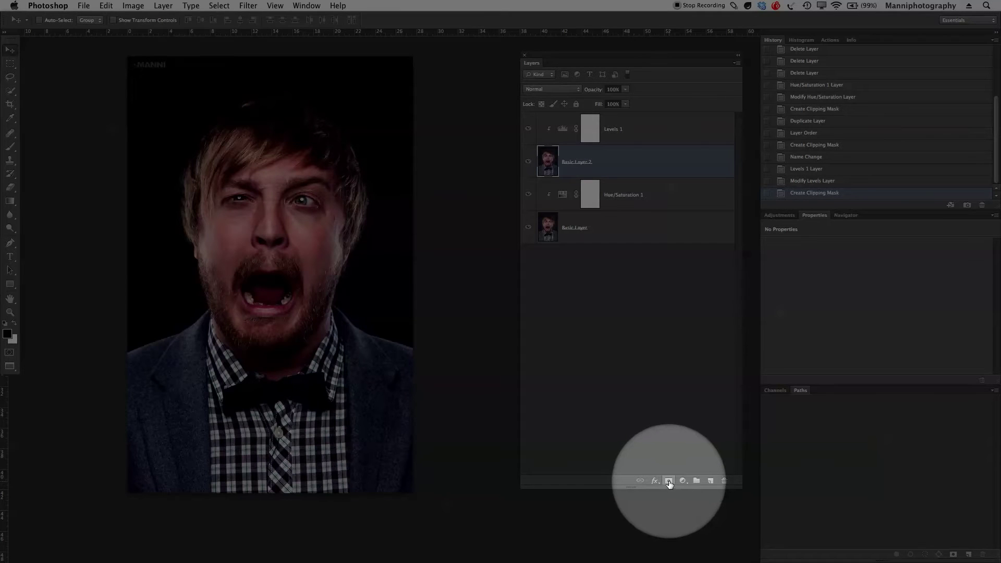
{"action": "left_click", "coordinate": [668, 482]}
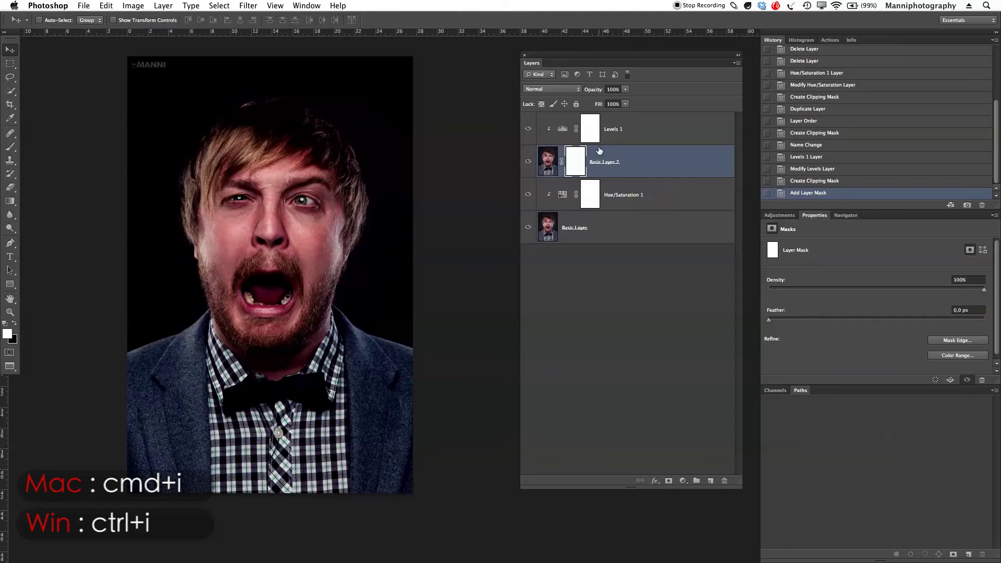
{"action": "key", "text": "super+i"}
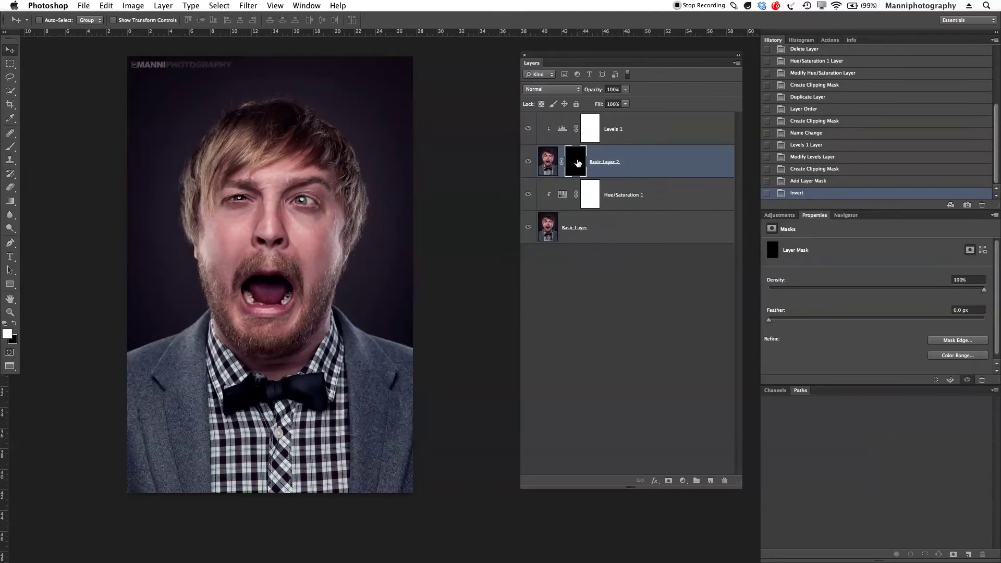
Step: Set up the Brush tool with a soft 175 px tip for painting on the mask
{"action": "left_click", "coordinate": [10, 147]}
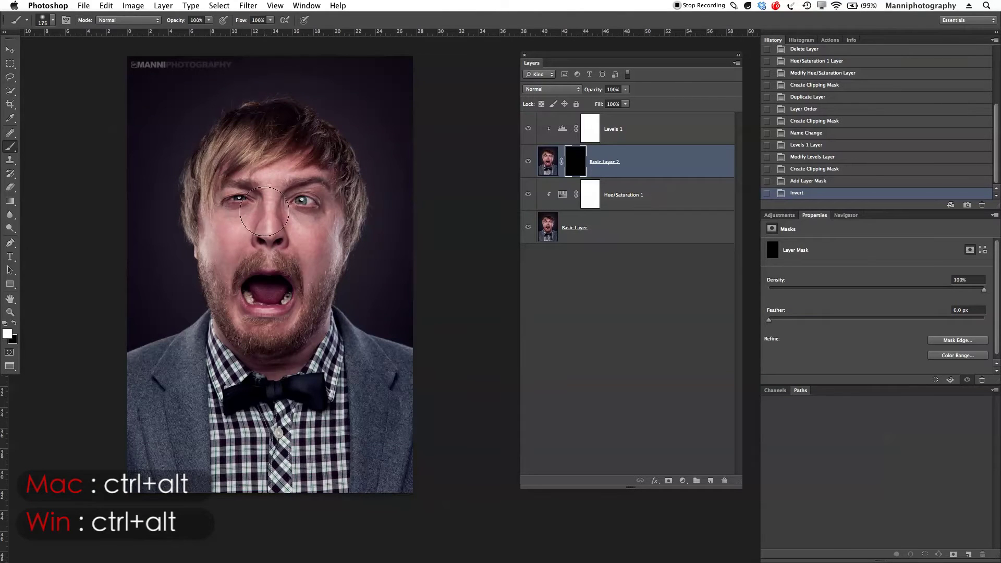
{"action": "mouse_move", "coordinate": [270, 236]}
{"action": "left_mouse_down"}
{"action": "mouse_move", "coordinate": [297, 244]}
{"action": "mouse_move", "coordinate": [317, 210]}
{"action": "left_mouse_up"}
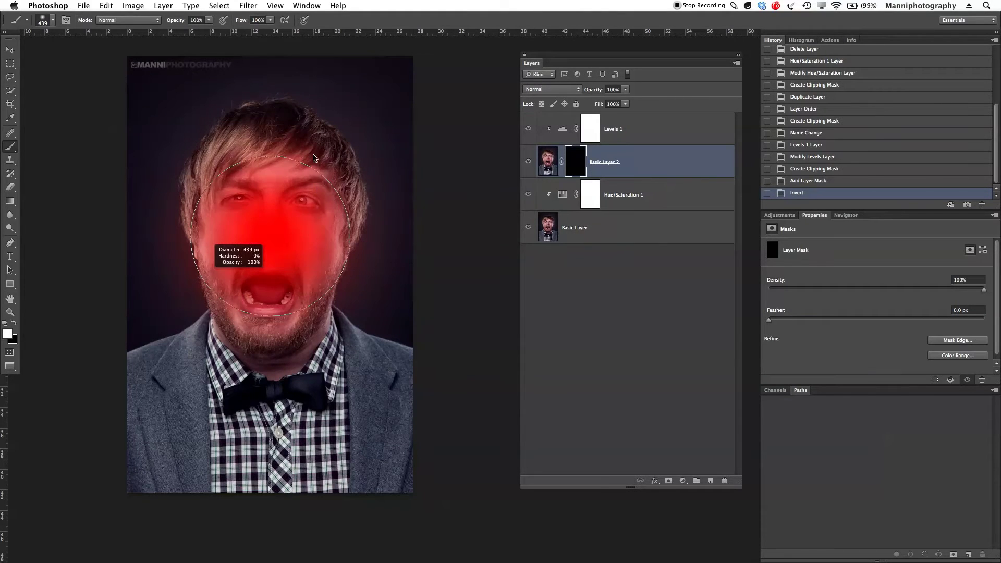
{"action": "mouse_move", "coordinate": [306, 145]}
{"action": "left_mouse_down"}
{"action": "mouse_move", "coordinate": [292, 377]}
{"action": "mouse_move", "coordinate": [286, 235]}
{"action": "mouse_move", "coordinate": [245, 236]}
{"action": "left_mouse_up"}
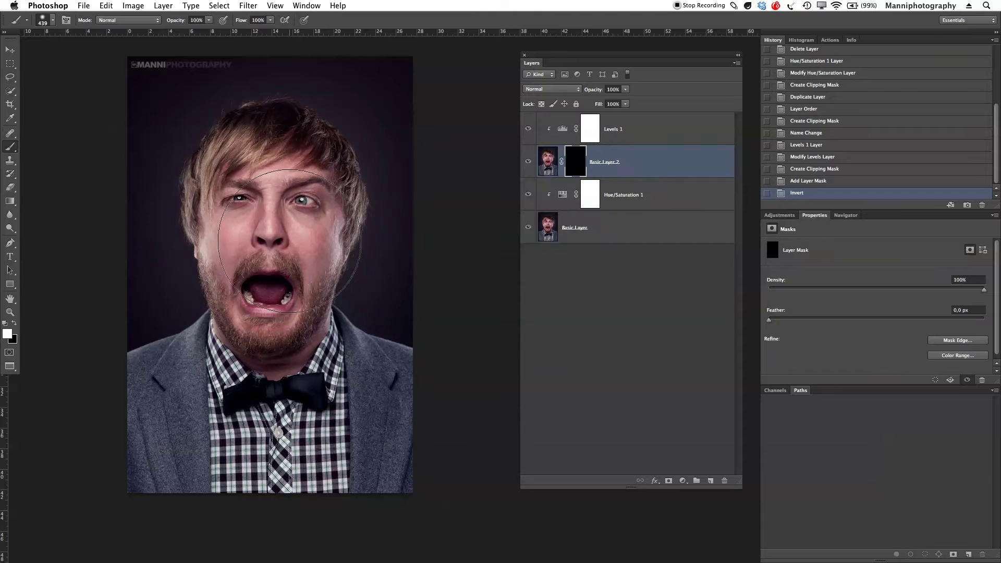
{"action": "key", "text": "bracketleft"}
{"action": "key", "text": "bracketleft"}
{"action": "key", "text": "bracketleft"}
{"action": "key", "text": "bracketleft"}
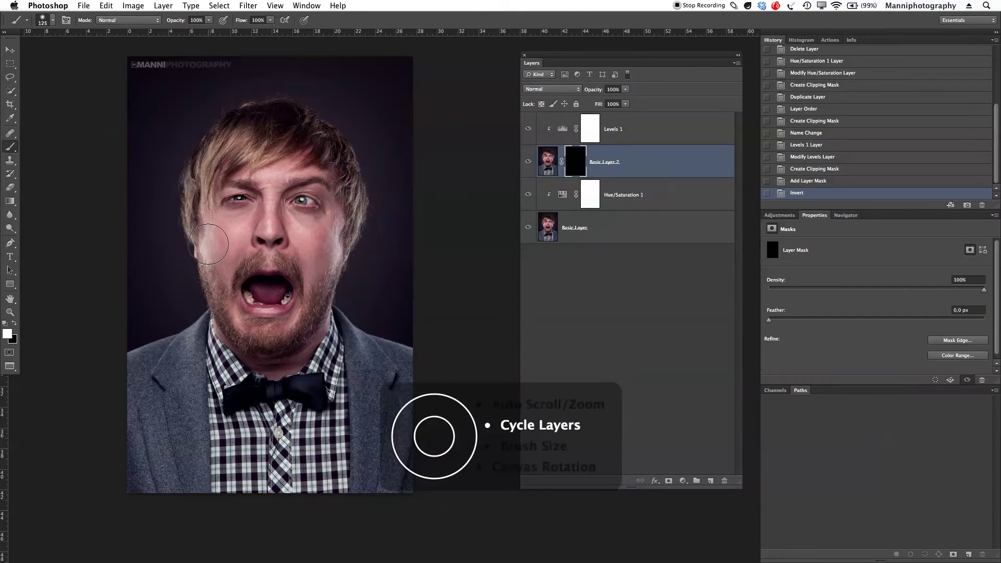
{"action": "key", "text": "bracketright"}
{"action": "key", "text": "bracketright"}
{"action": "key", "text": "bracketright"}
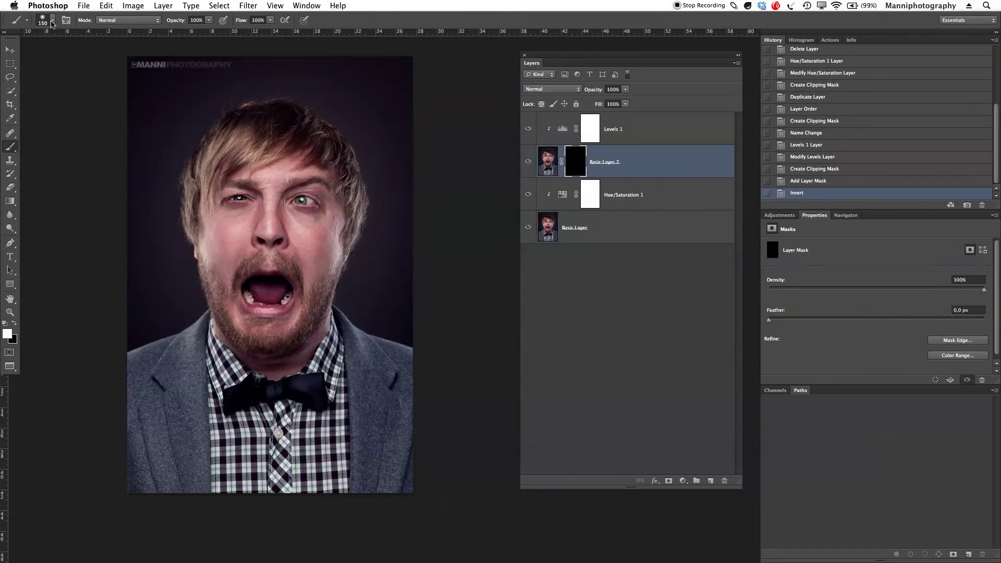
{"action": "key", "text": "bracketright"}
Step: Paint white on the Basic Layer 2 mask over the background around the man's head and shoulders
{"action": "mouse_move", "coordinate": [178, 86]}
{"action": "left_mouse_down"}
{"action": "mouse_move", "coordinate": [137, 91]}
{"action": "mouse_move", "coordinate": [208, 57]}
{"action": "mouse_move", "coordinate": [147, 154]}
{"action": "mouse_move", "coordinate": [156, 133]}
{"action": "mouse_move", "coordinate": [143, 205]}
{"action": "mouse_move", "coordinate": [167, 288]}
{"action": "mouse_move", "coordinate": [113, 323]}
{"action": "mouse_move", "coordinate": [178, 297]}
{"action": "mouse_move", "coordinate": [153, 192]}
{"action": "mouse_move", "coordinate": [173, 124]}
{"action": "mouse_move", "coordinate": [208, 82]}
{"action": "mouse_move", "coordinate": [182, 110]}
{"action": "mouse_move", "coordinate": [210, 86]}
{"action": "mouse_move", "coordinate": [278, 71]}
{"action": "mouse_move", "coordinate": [185, 110]}
{"action": "mouse_move", "coordinate": [232, 84]}
{"action": "mouse_move", "coordinate": [290, 74]}
{"action": "mouse_move", "coordinate": [336, 86]}
{"action": "mouse_move", "coordinate": [373, 123]}
{"action": "mouse_move", "coordinate": [338, 85]}
{"action": "mouse_move", "coordinate": [317, 82]}
{"action": "mouse_move", "coordinate": [368, 123]}
{"action": "mouse_move", "coordinate": [405, 192]}
{"action": "mouse_move", "coordinate": [388, 155]}
{"action": "mouse_move", "coordinate": [396, 196]}
{"action": "mouse_move", "coordinate": [367, 286]}
{"action": "mouse_move", "coordinate": [381, 262]}
{"action": "mouse_move", "coordinate": [360, 293]}
{"action": "mouse_move", "coordinate": [409, 317]}
{"action": "mouse_move", "coordinate": [359, 296]}
{"action": "mouse_move", "coordinate": [396, 305]}
{"action": "left_mouse_up"}
{"action": "mouse_move", "coordinate": [420, 156]}
{"action": "left_mouse_down"}
{"action": "mouse_move", "coordinate": [408, 86]}
{"action": "mouse_move", "coordinate": [404, 93]}
{"action": "mouse_move", "coordinate": [384, 68]}
{"action": "mouse_move", "coordinate": [228, 50]}
{"action": "mouse_move", "coordinate": [98, 57]}
{"action": "mouse_move", "coordinate": [134, 67]}
{"action": "mouse_move", "coordinate": [101, 86]}
{"action": "mouse_move", "coordinate": [161, 67]}
{"action": "left_mouse_up"}
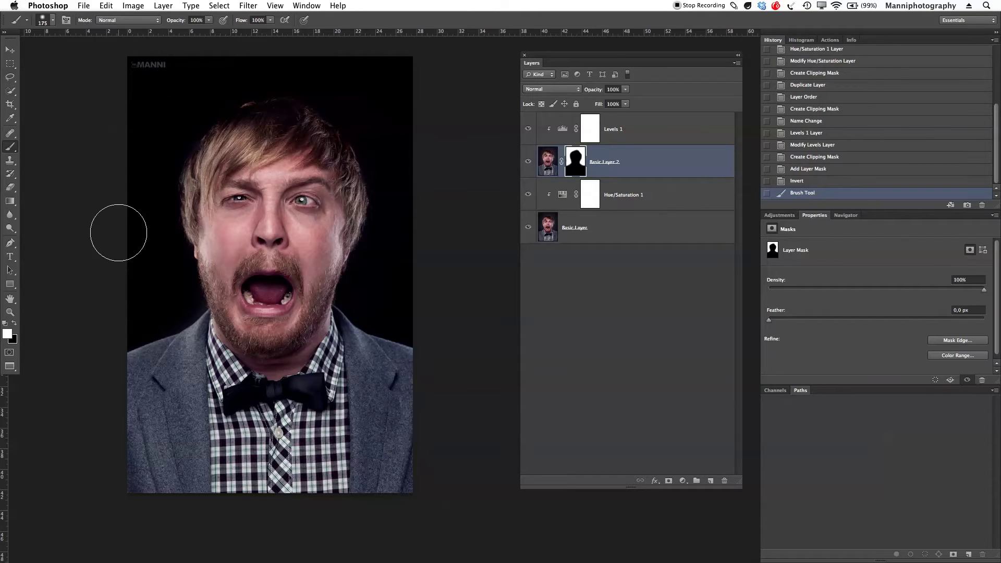
{"action": "left_click_drag", "start_coordinate": [125, 228], "coordinate": [140, 237]}
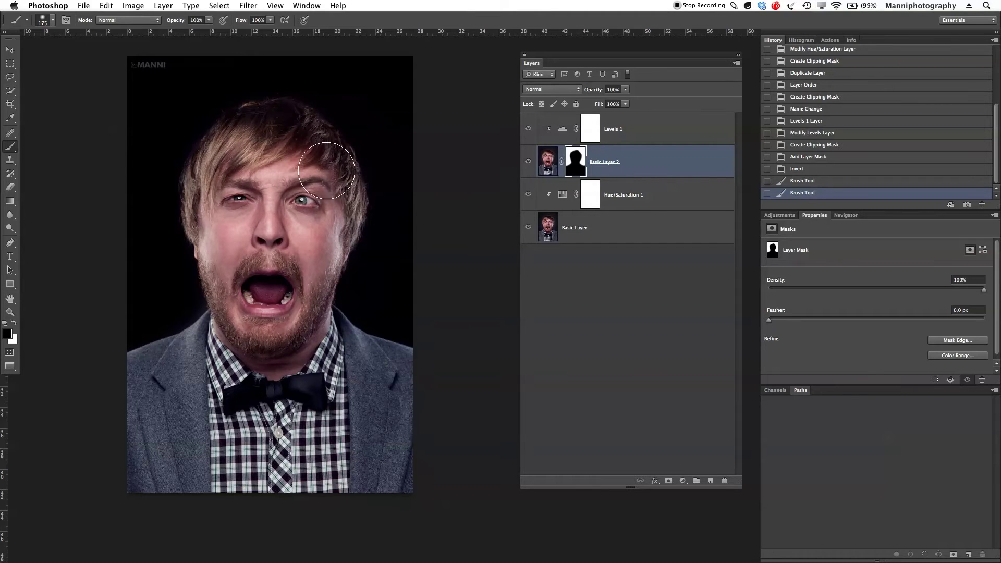
Step: Paint black on the Basic Layer 2 mask over the face and lower the layer's opacity to 90%
{"action": "left_click_drag", "start_coordinate": [321, 249], "coordinate": [308, 263]}
{"action": "left_click_drag", "start_coordinate": [219, 245], "coordinate": [211, 192]}
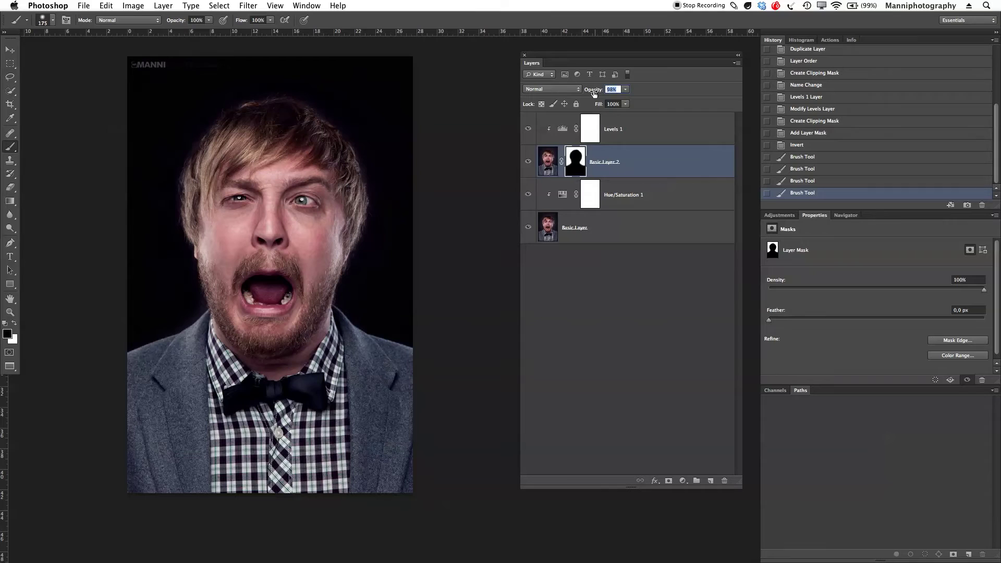
{"action": "key", "text": "Return"}
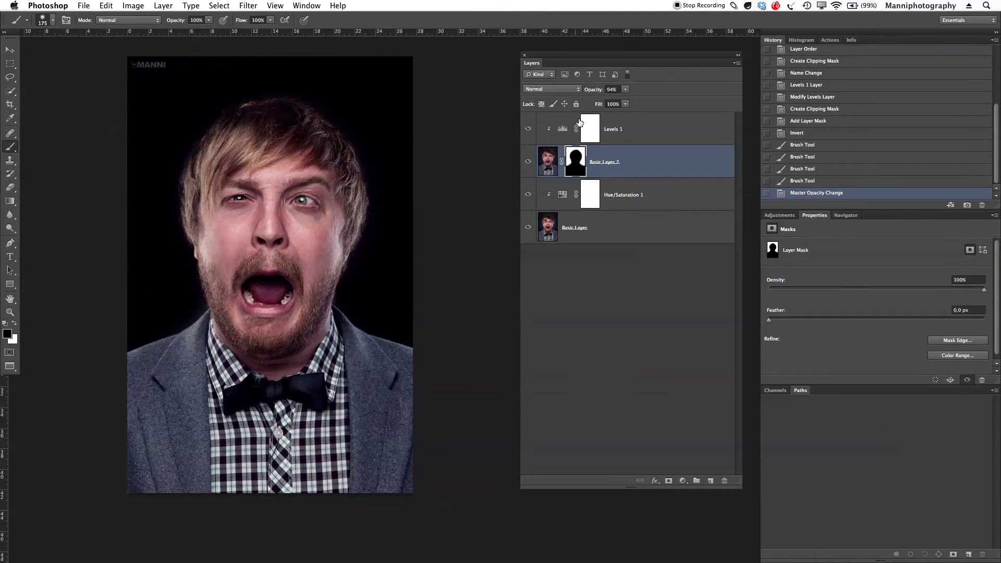
{"action": "left_click_drag", "start_coordinate": [593, 89], "coordinate": [590, 92]}
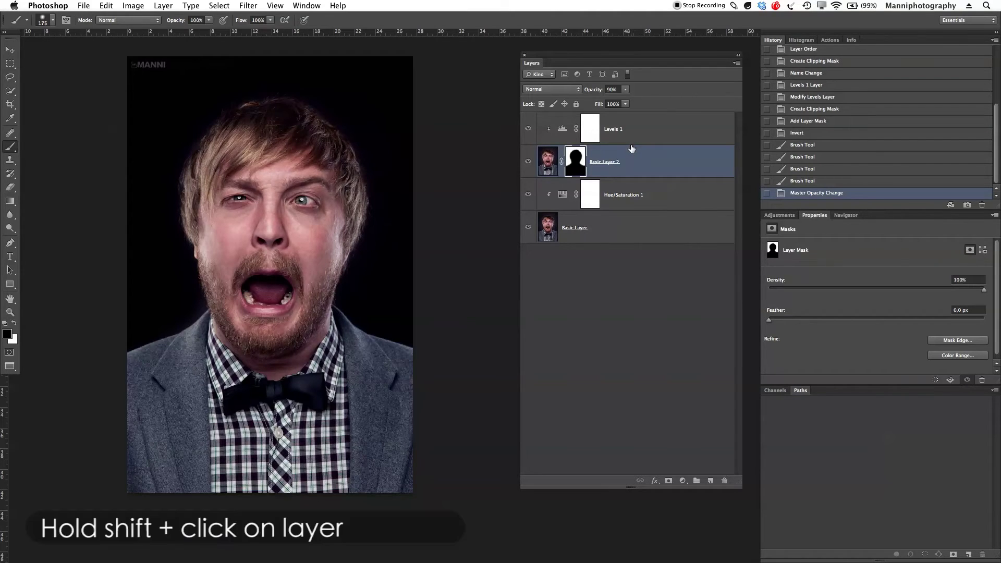
Step: Group the Levels 1 and Basic Layer 2 layers and name the group Darken Background
{"action": "left_click", "coordinate": [646, 128], "text": "shift"}
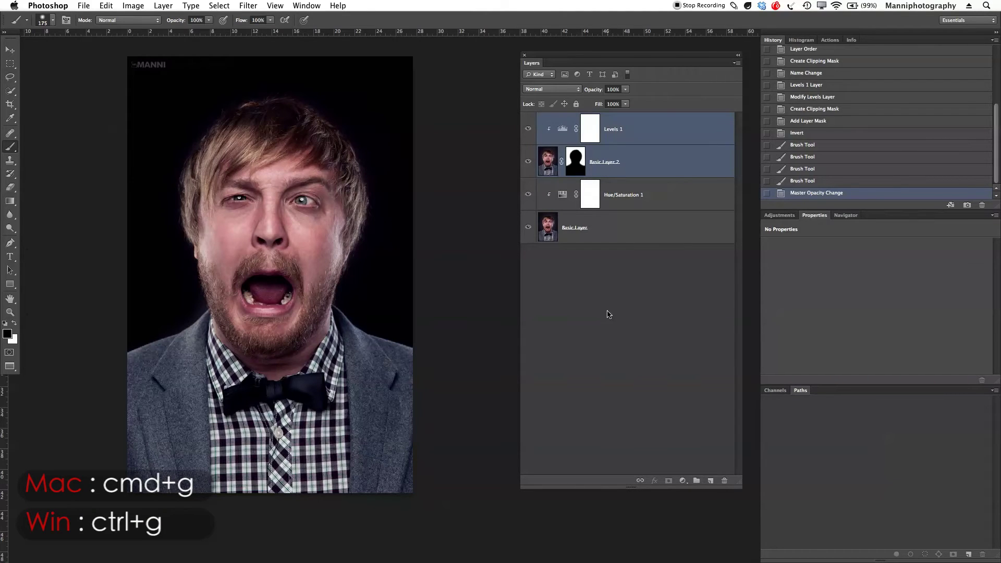
{"action": "key", "text": "super+g"}
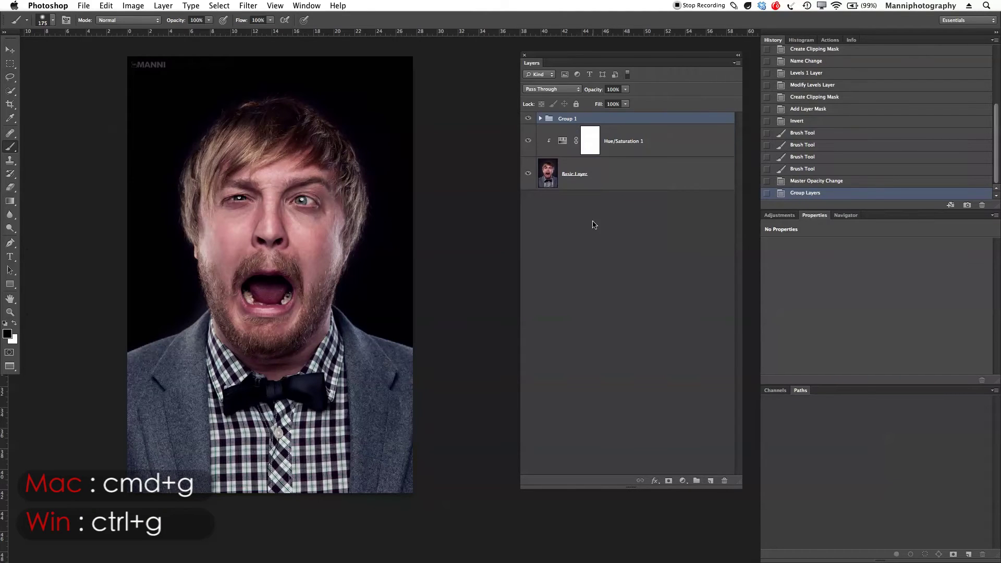
{"action": "double_click", "coordinate": [567, 119]}
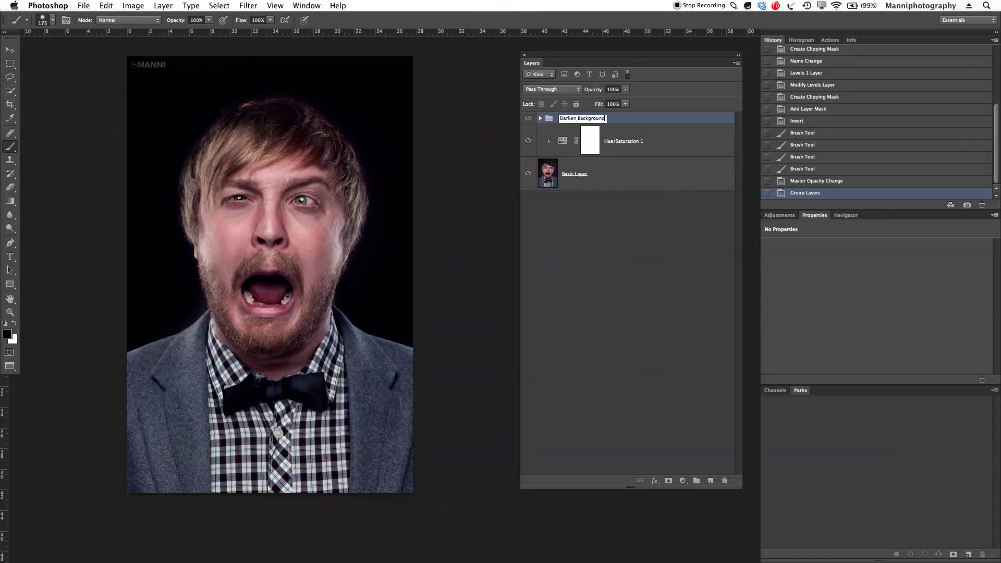
{"action": "key", "text": "Return"}
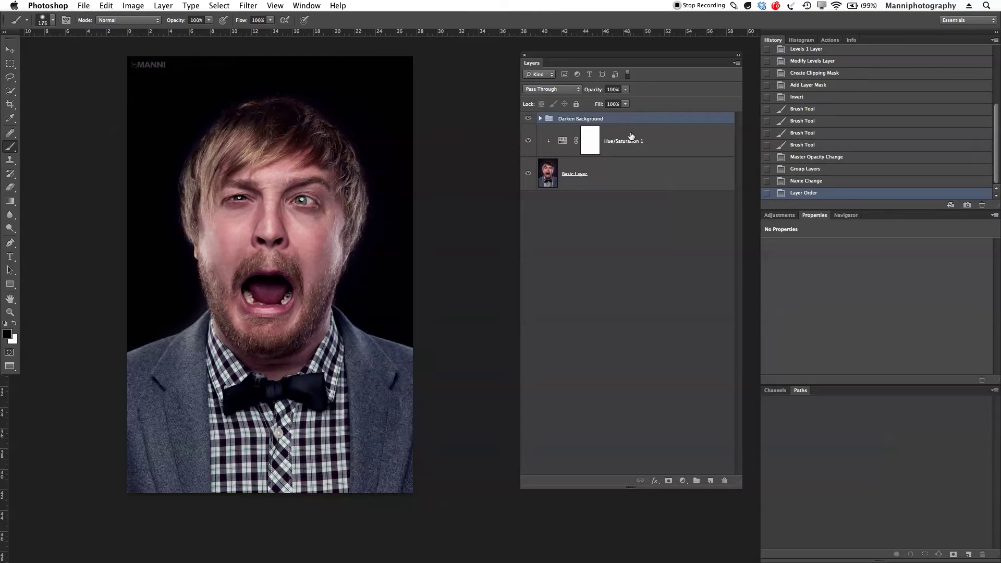
Step: Group the Hue/Saturation 1 layer with Basic Layer and name the group Saturation
{"action": "left_click", "coordinate": [640, 175]}
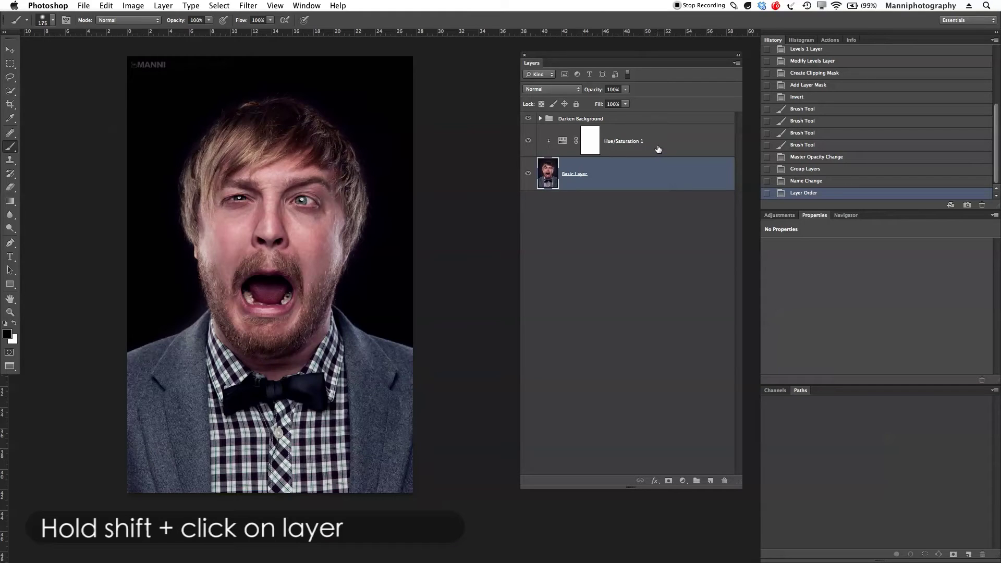
{"action": "left_click", "coordinate": [584, 136], "text": "shift"}
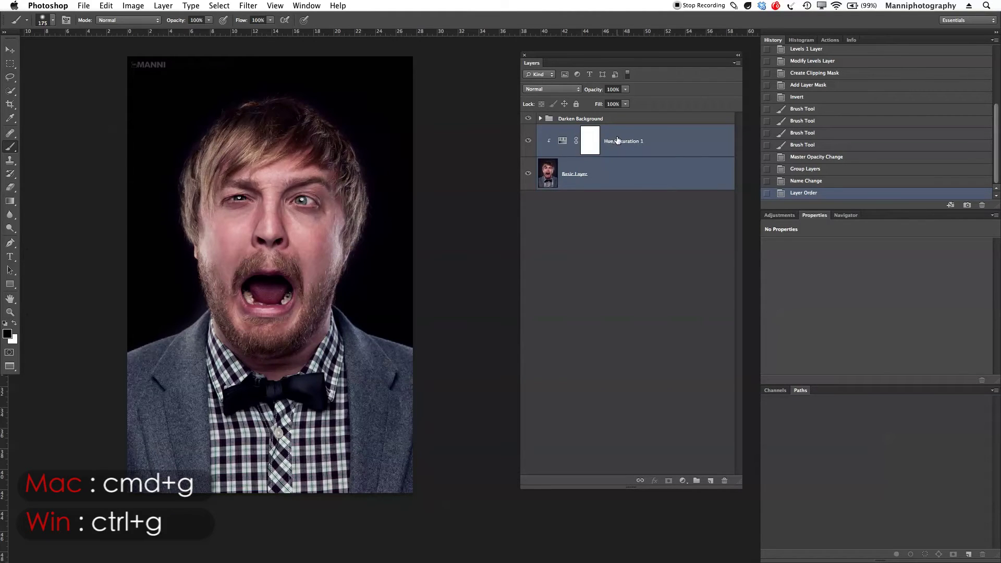
{"action": "key", "text": "super+g"}
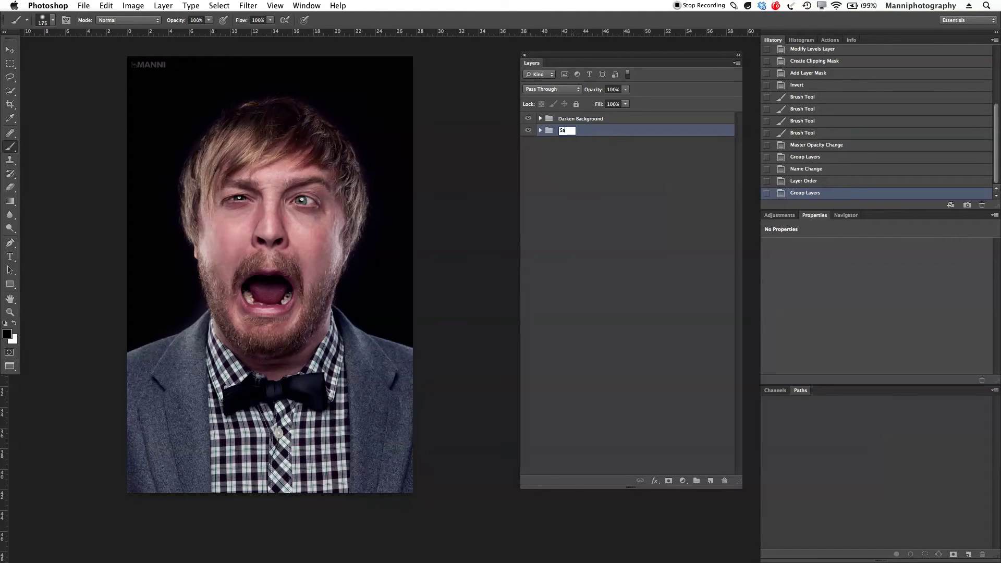
{"action": "key", "text": "Return"}
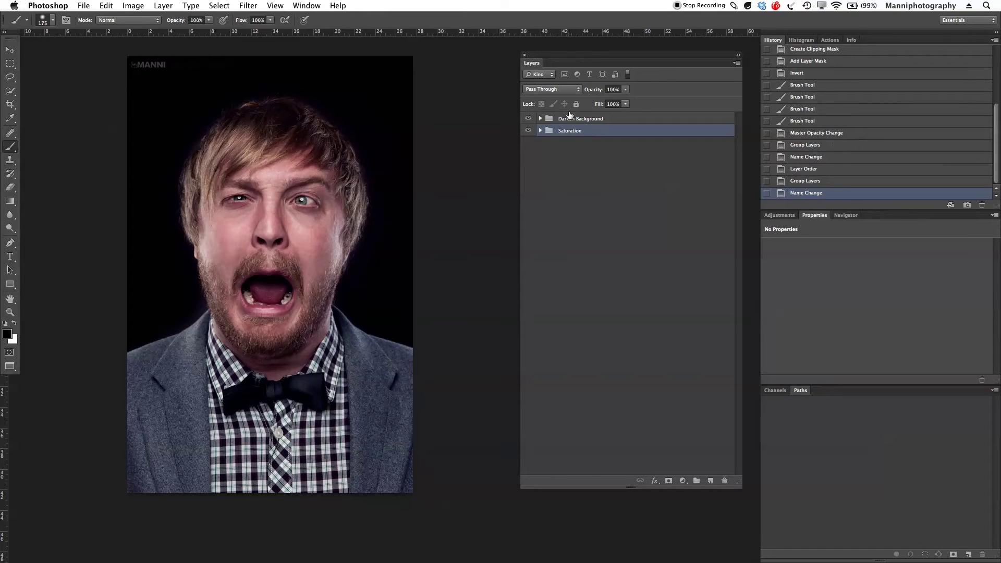
Step: Toggle the visibility of the Darken Background and Saturation groups to compare what each one contributes to the portrait
{"action": "left_click", "coordinate": [528, 122]}
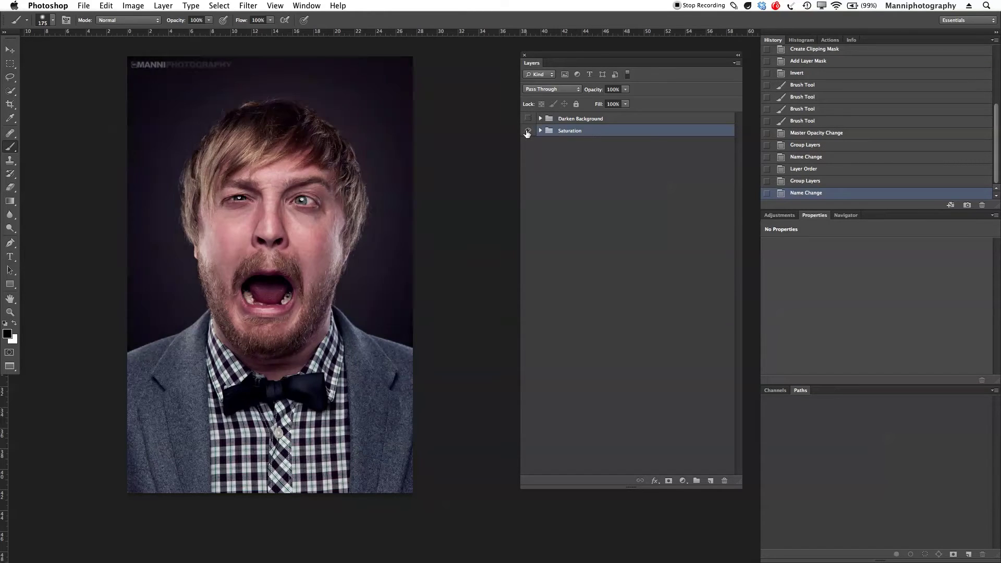
{"action": "left_click", "coordinate": [529, 120]}
{"action": "left_click", "coordinate": [529, 119]}
{"action": "left_click", "coordinate": [527, 131]}
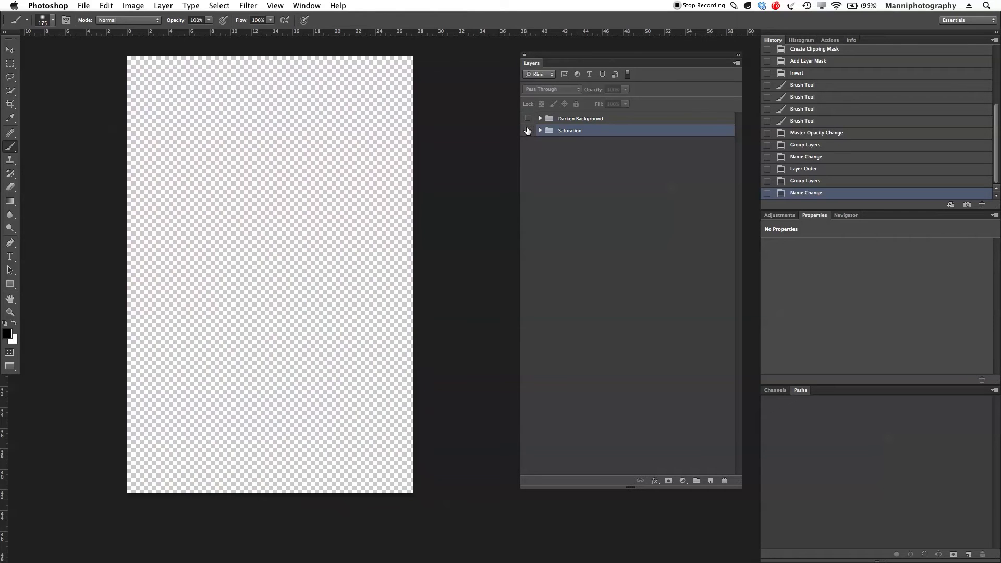
{"action": "left_click", "coordinate": [527, 130]}
{"action": "left_click", "coordinate": [528, 118]}
{"action": "left_click", "coordinate": [527, 130]}
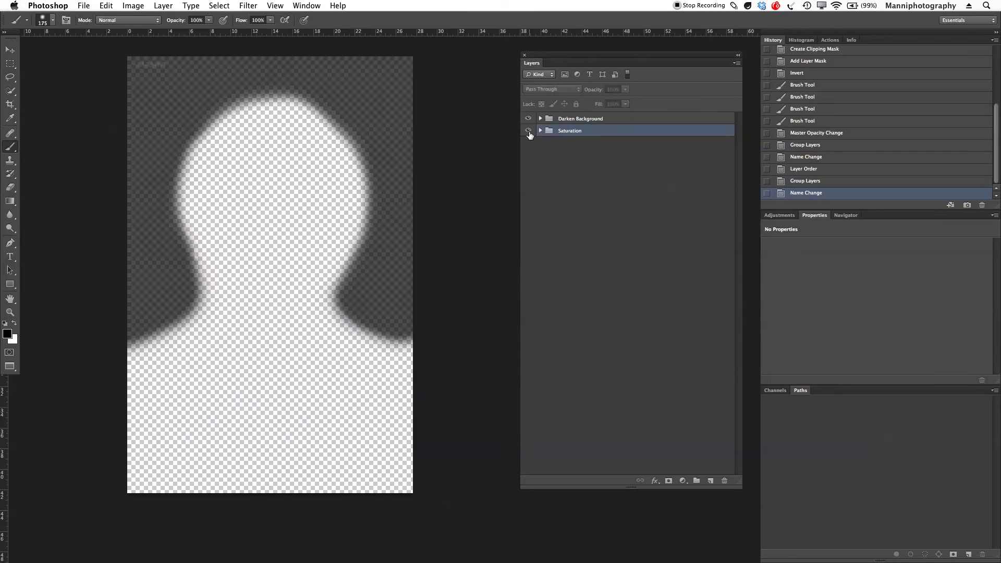
{"action": "left_click", "coordinate": [527, 130]}
Step: Add a new layer above the Darken Background group and paint black along the background's upper edges at 50% brush opacity
{"action": "left_click", "coordinate": [577, 119]}
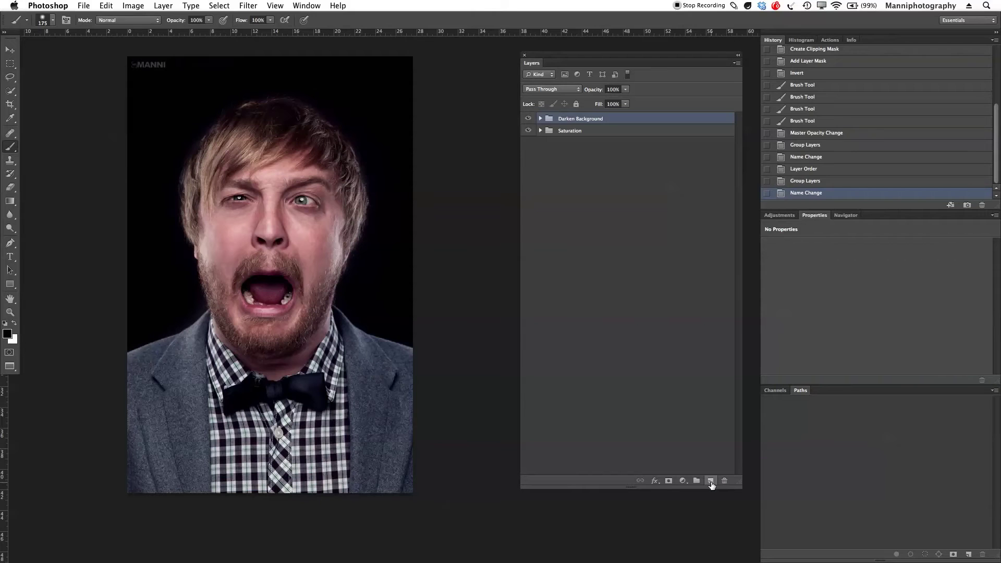
{"action": "left_click", "coordinate": [711, 480]}
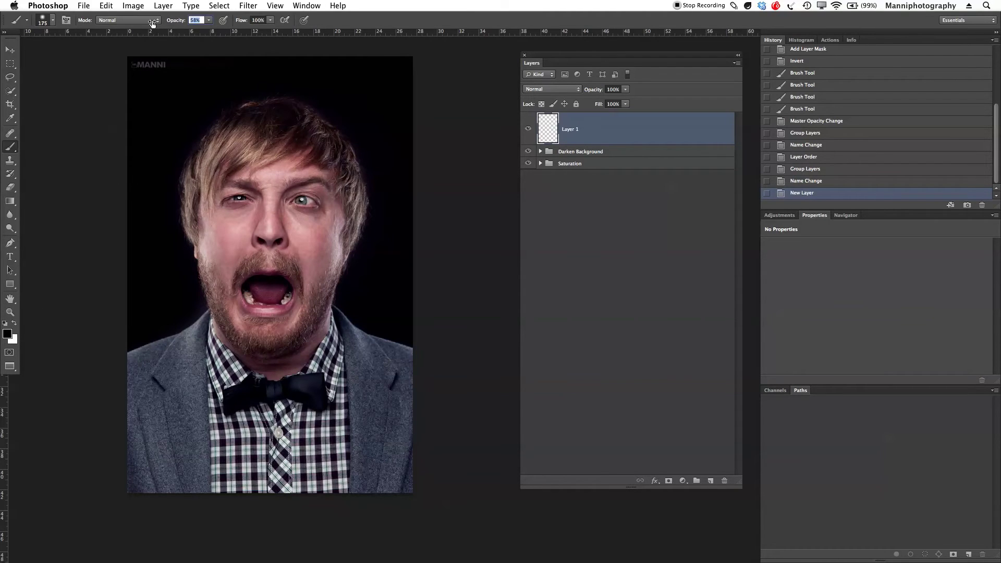
{"action": "left_click_drag", "start_coordinate": [188, 20], "coordinate": [189, 20]}
{"action": "mouse_move", "coordinate": [159, 68]}
{"action": "left_mouse_down"}
{"action": "mouse_move", "coordinate": [143, 78]}
{"action": "mouse_move", "coordinate": [273, 44]}
{"action": "mouse_move", "coordinate": [431, 73]}
{"action": "left_mouse_up"}
{"action": "left_click_drag", "start_coordinate": [447, 136], "coordinate": [430, 156]}
{"action": "left_click_drag", "start_coordinate": [430, 167], "coordinate": [470, 167]}
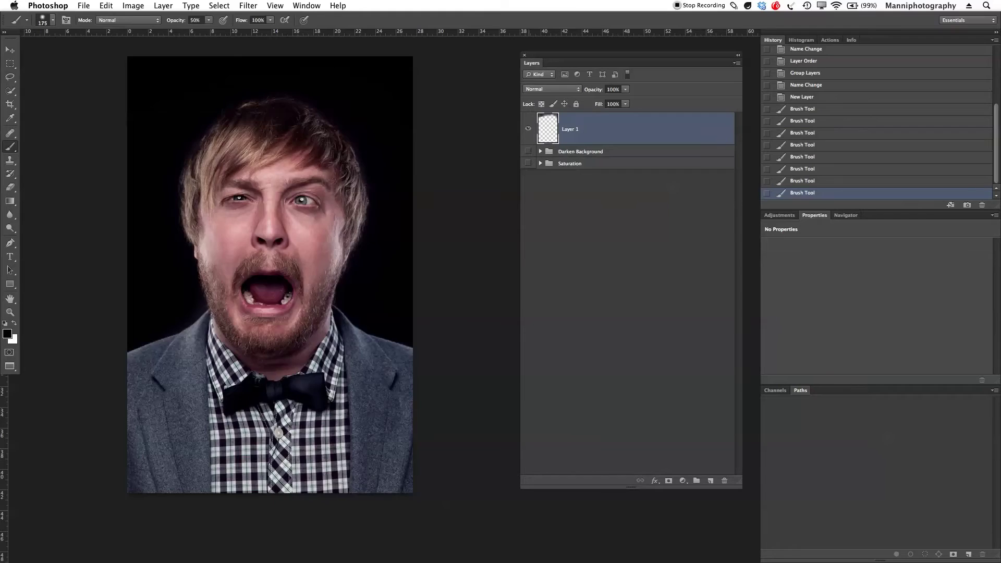
Step: Paint more black on Layer 1 along the background's top and side edges and show both groups again
{"action": "left_click_drag", "start_coordinate": [528, 151], "coordinate": [528, 163]}
{"action": "mouse_move", "coordinate": [124, 79]}
{"action": "left_mouse_down"}
{"action": "mouse_move", "coordinate": [105, 138]}
{"action": "mouse_move", "coordinate": [219, 50]}
{"action": "mouse_move", "coordinate": [233, 63]}
{"action": "mouse_move", "coordinate": [335, 49]}
{"action": "mouse_move", "coordinate": [453, 123]}
{"action": "mouse_move", "coordinate": [430, 243]}
{"action": "mouse_move", "coordinate": [435, 188]}
{"action": "left_mouse_up"}
{"action": "mouse_move", "coordinate": [103, 194]}
{"action": "left_mouse_down"}
{"action": "mouse_move", "coordinate": [111, 263]}
{"action": "mouse_move", "coordinate": [106, 167]}
{"action": "mouse_move", "coordinate": [105, 245]}
{"action": "left_mouse_up"}
{"action": "left_click", "coordinate": [111, 69]}
{"action": "left_click", "coordinate": [528, 151]}
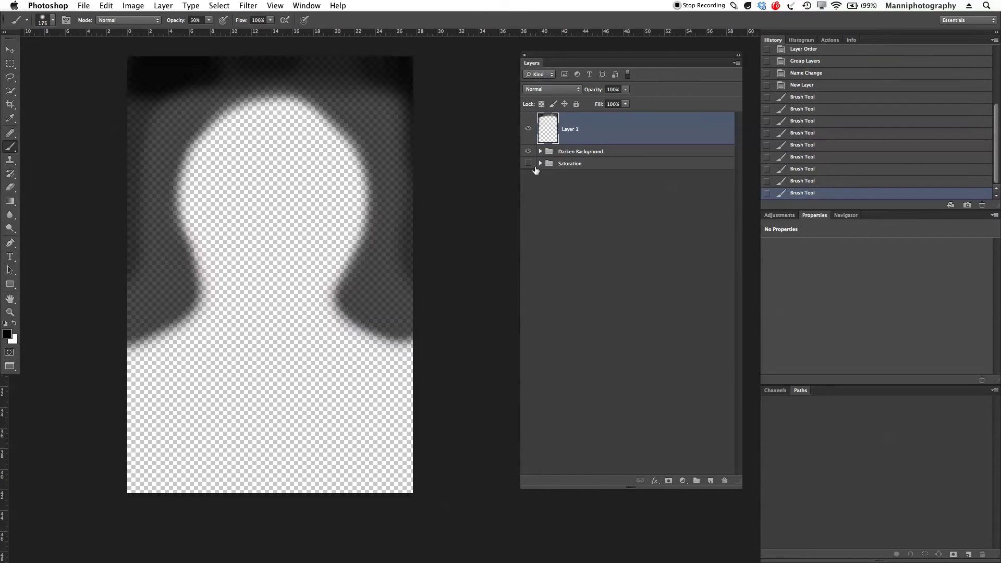
{"action": "left_click", "coordinate": [528, 163]}
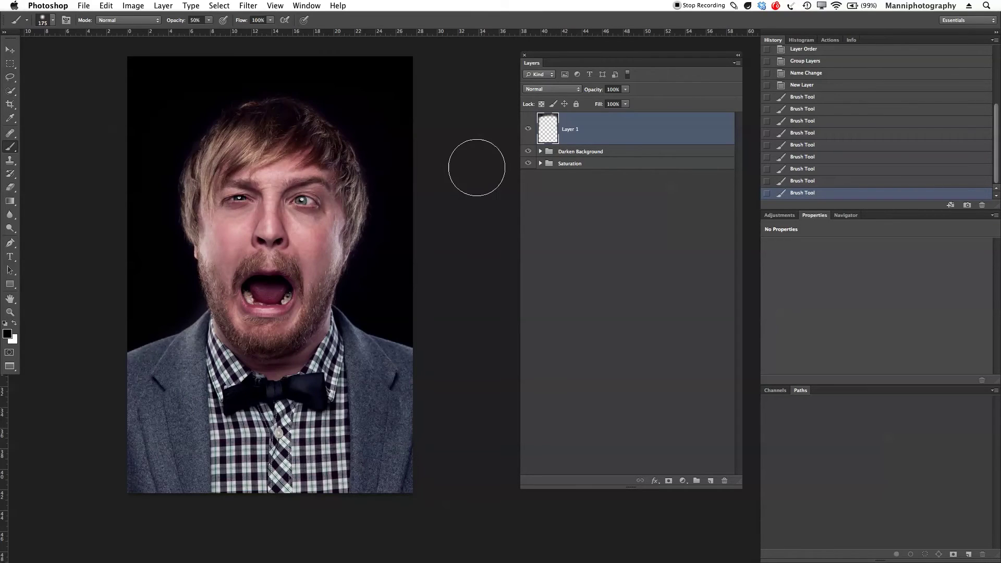
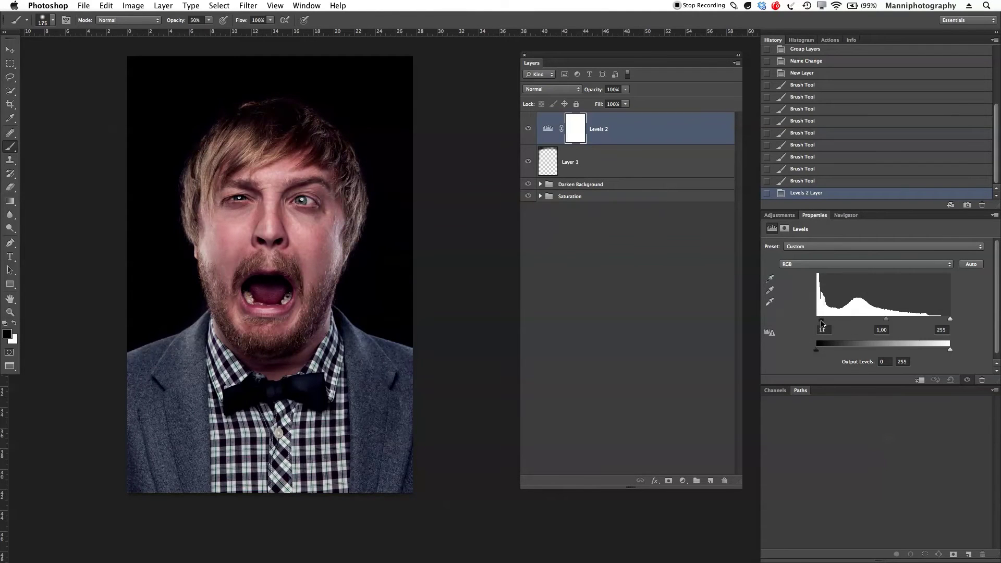
Step: Darken the shadows slightly on the Levels 2 adjustment layer and set its white input level to 236
{"action": "left_click_drag", "start_coordinate": [821, 325], "coordinate": [821, 323]}
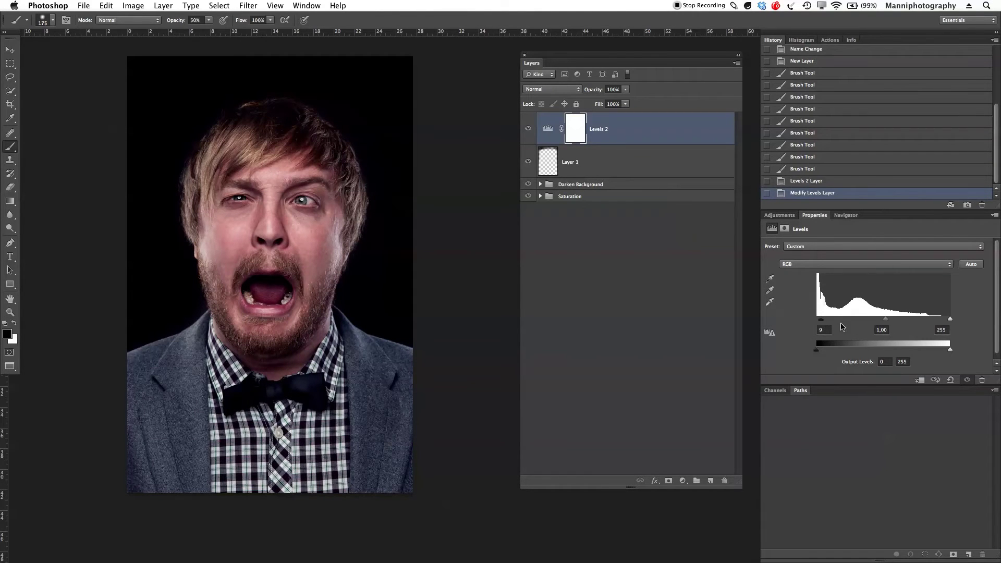
{"action": "left_click_drag", "start_coordinate": [948, 322], "coordinate": [941, 322]}
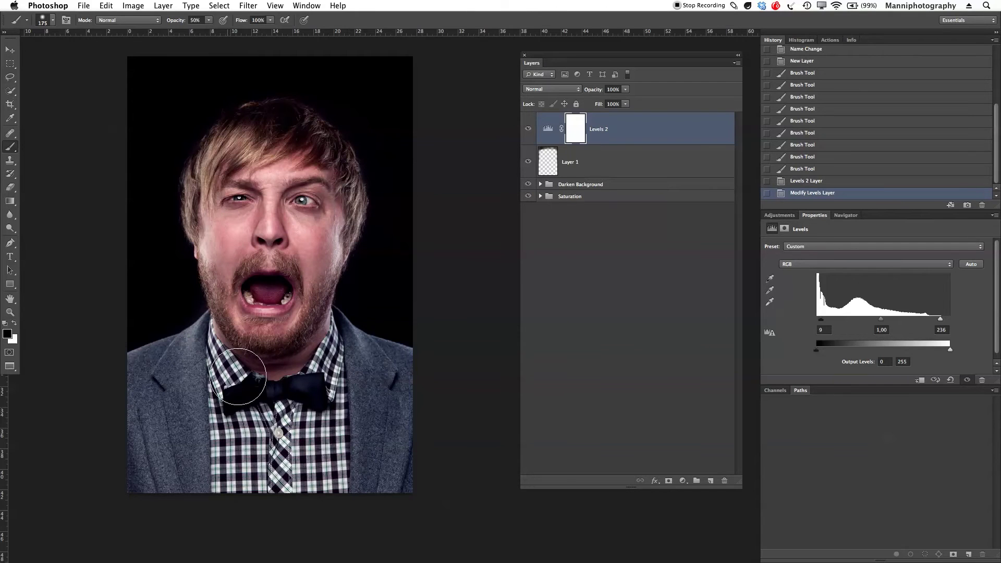
Step: Add a Hue/Saturation adjustment layer above Levels 2, trying and undoing a Master saturation of -6
{"action": "left_click", "coordinate": [789, 216]}
{"action": "left_click", "coordinate": [783, 250]}
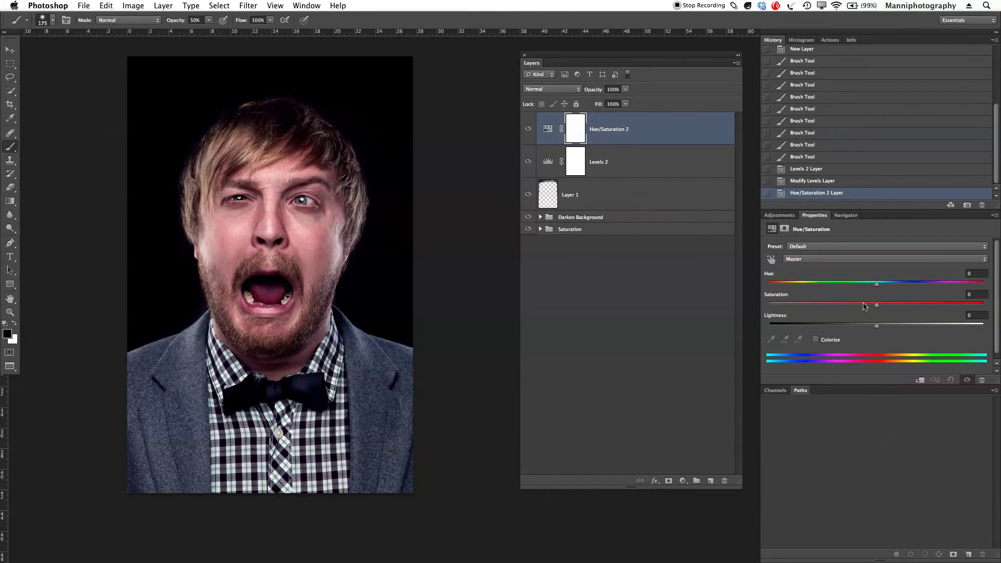
{"action": "left_click_drag", "start_coordinate": [877, 307], "coordinate": [870, 309]}
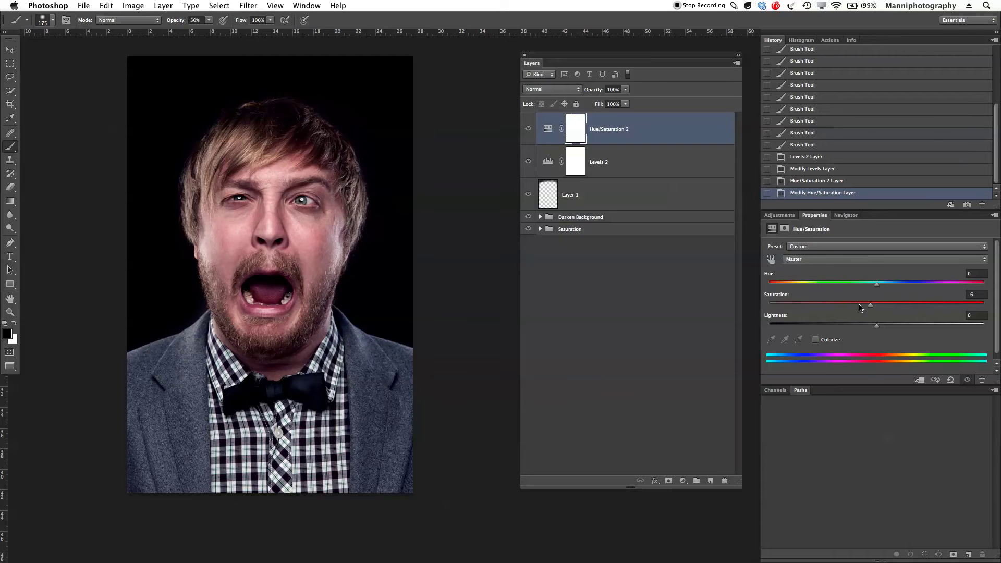
{"action": "key", "text": "super+z"}
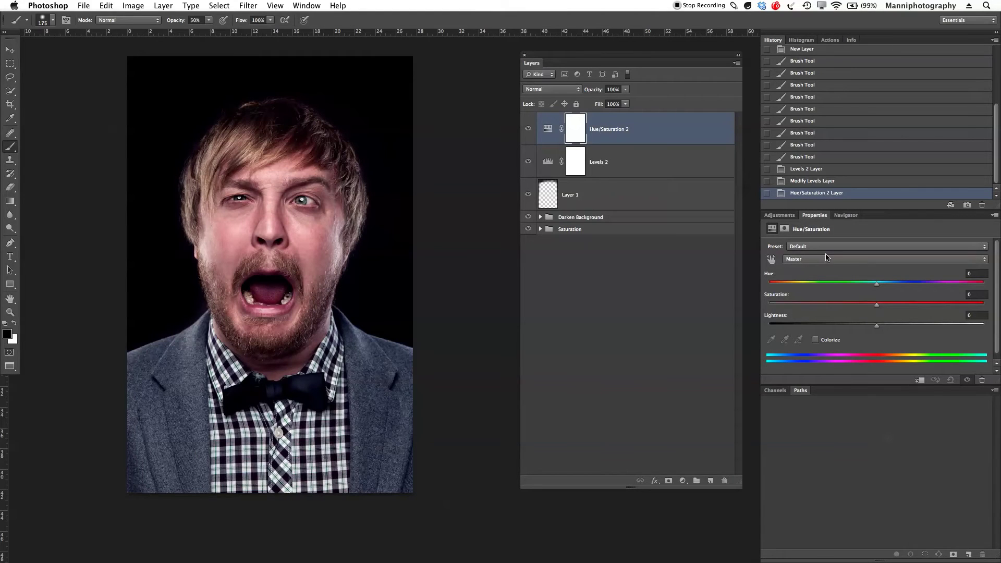
Step: Set the saturation of the Reds to -5 on the Hue/Saturation 2 layer
{"action": "left_click", "coordinate": [825, 259]}
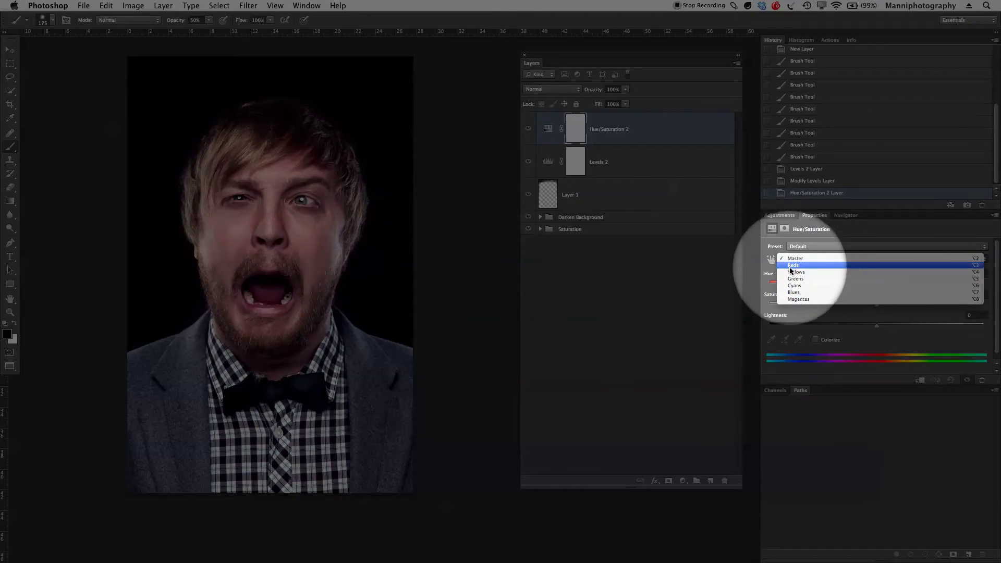
{"action": "left_click", "coordinate": [791, 266]}
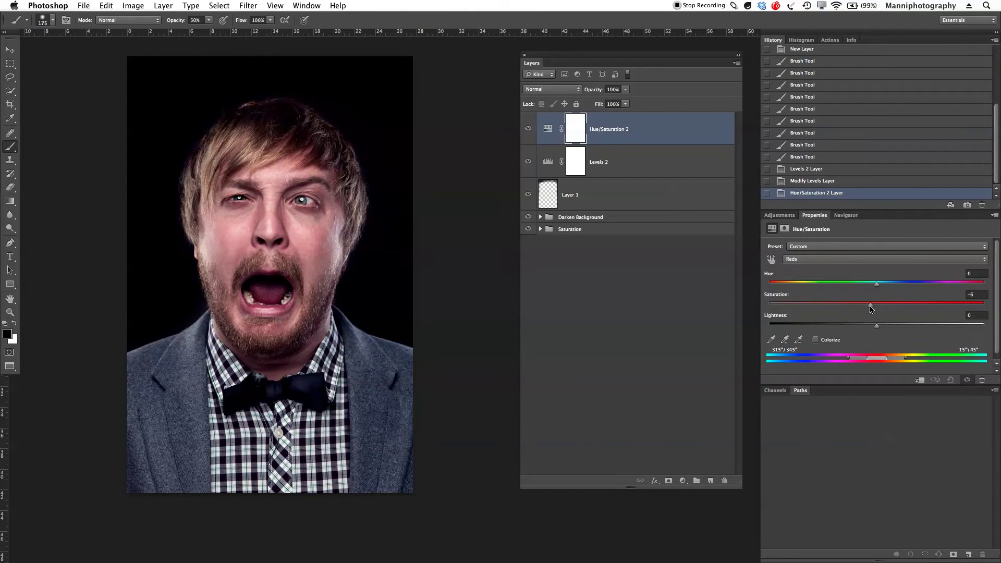
{"action": "left_click_drag", "start_coordinate": [870, 305], "coordinate": [873, 305]}
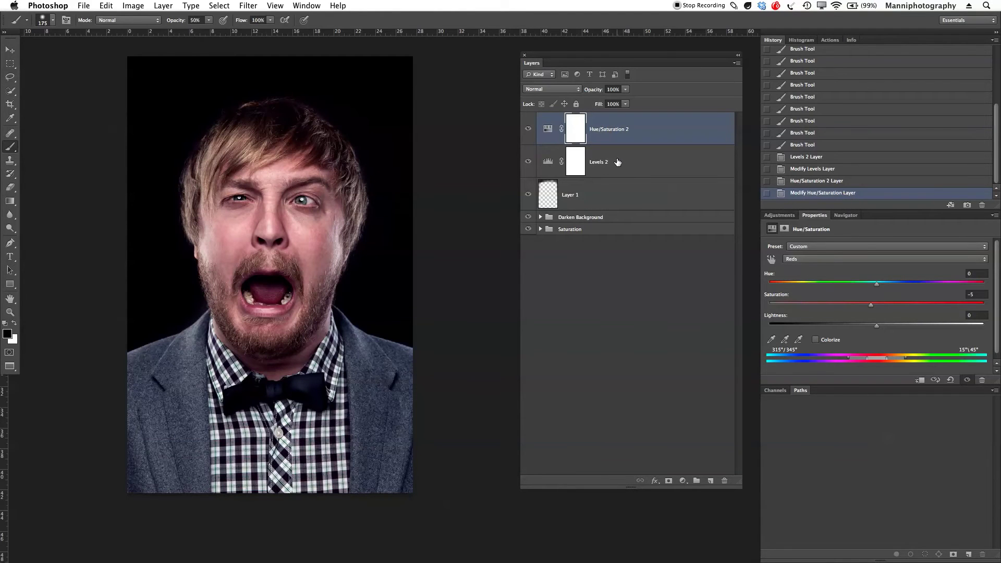
Step: Group the Hue/Saturation 2, Levels 2 and Layer 1 layers and name the group Fine tune
{"action": "left_click", "coordinate": [629, 165], "text": "shift"}
{"action": "left_click", "coordinate": [632, 198], "text": "shift"}
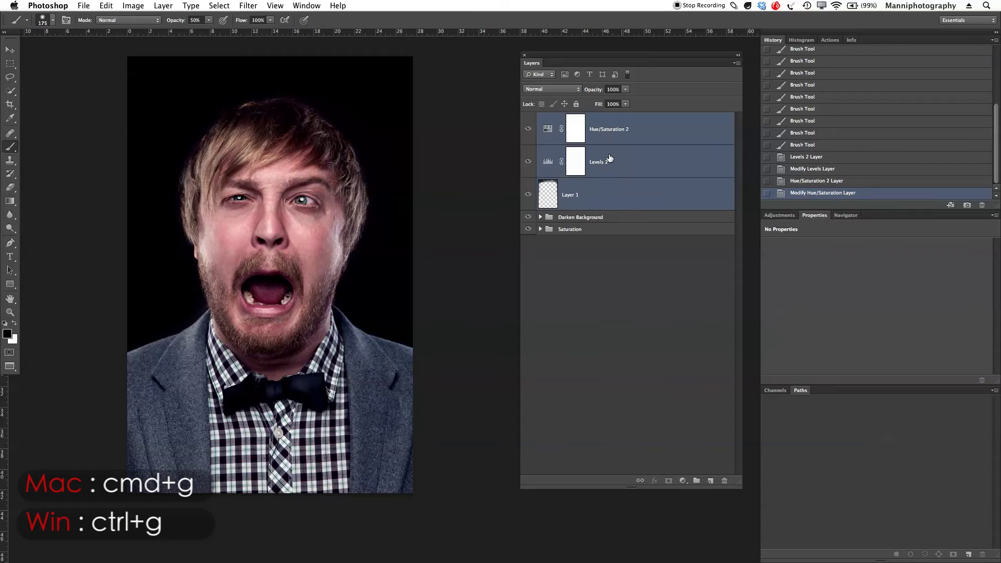
{"action": "key", "text": "super+g"}
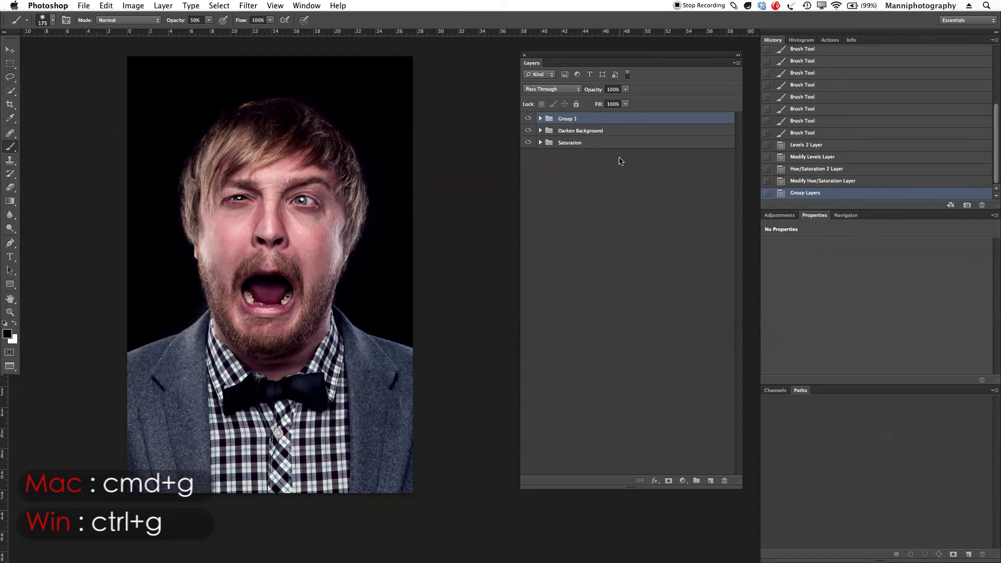
{"action": "double_click", "coordinate": [571, 121]}
{"action": "type", "text": "Fine tune"}
{"action": "key", "text": "Return"}
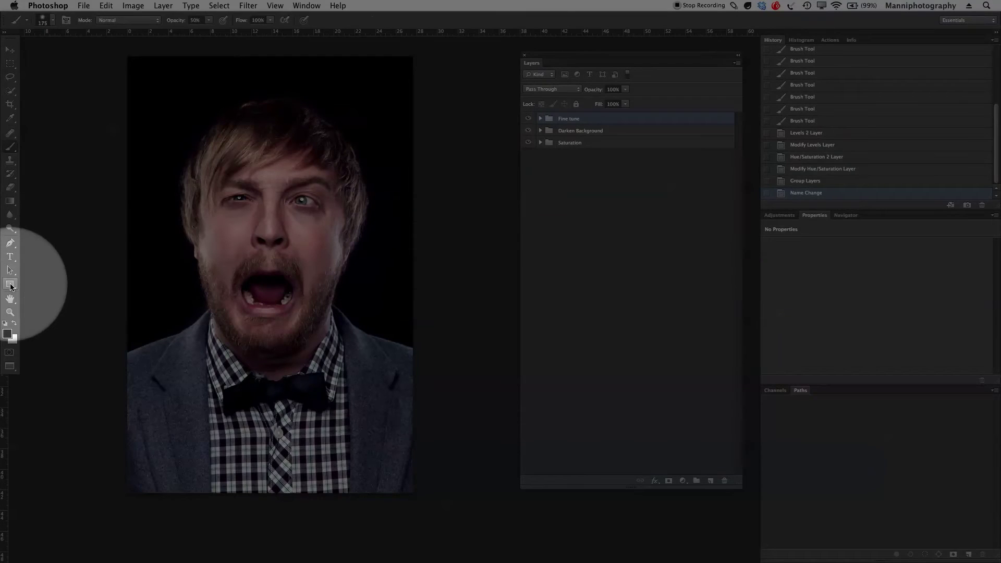
Step: Set up the Rounded Rectangle Tool in Shape mode with a white fill
{"action": "left_click", "coordinate": [10, 284]}
{"action": "left_click", "coordinate": [11, 285]}
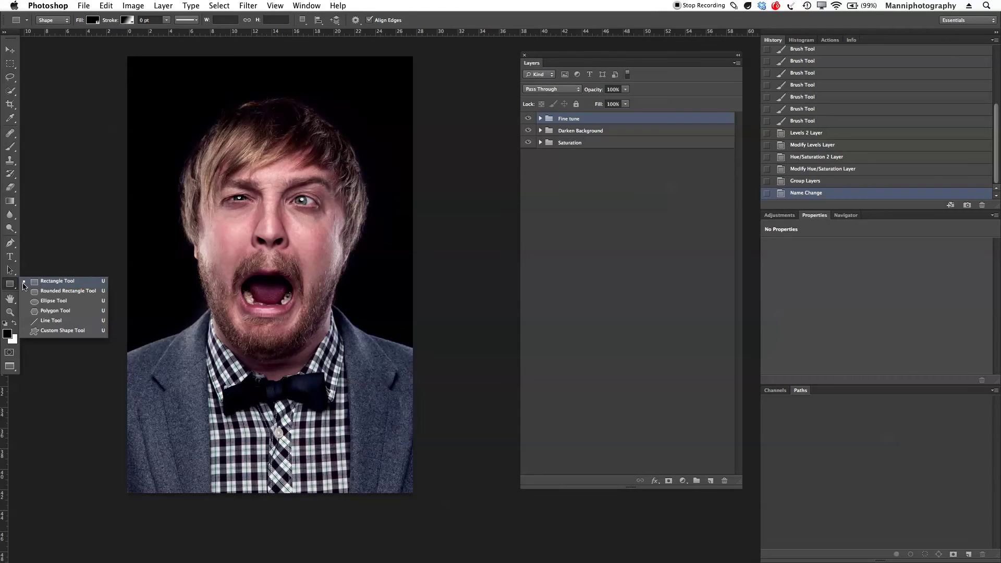
{"action": "left_click", "coordinate": [79, 293]}
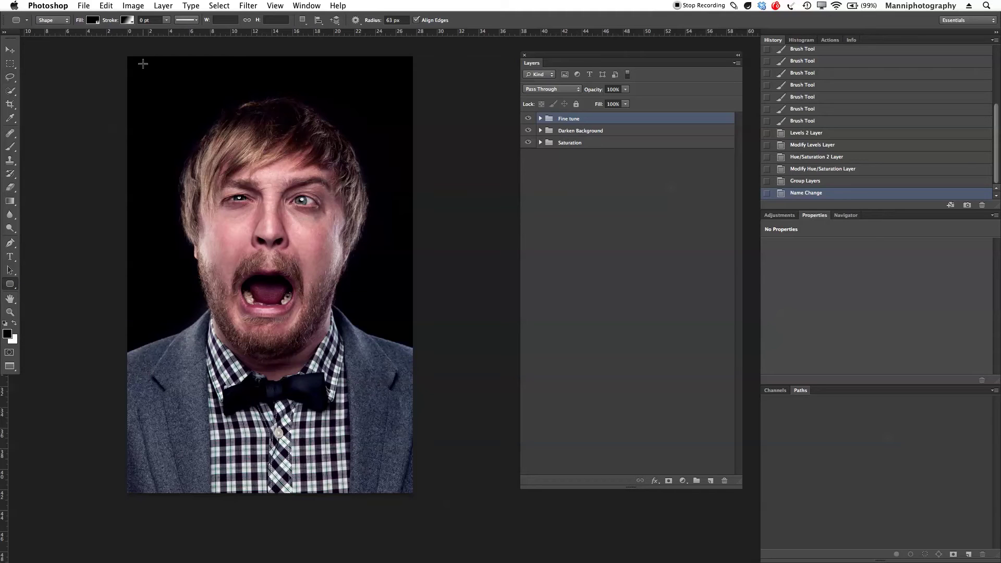
{"action": "left_click", "coordinate": [92, 20]}
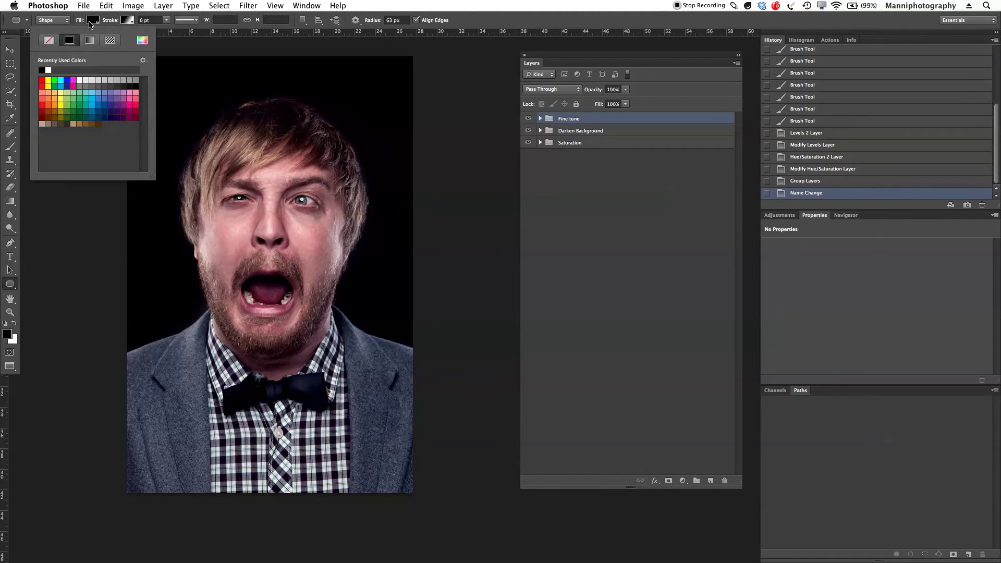
{"action": "left_click", "coordinate": [49, 70]}
{"action": "left_click", "coordinate": [170, 52]}
{"action": "left_click", "coordinate": [170, 52]}
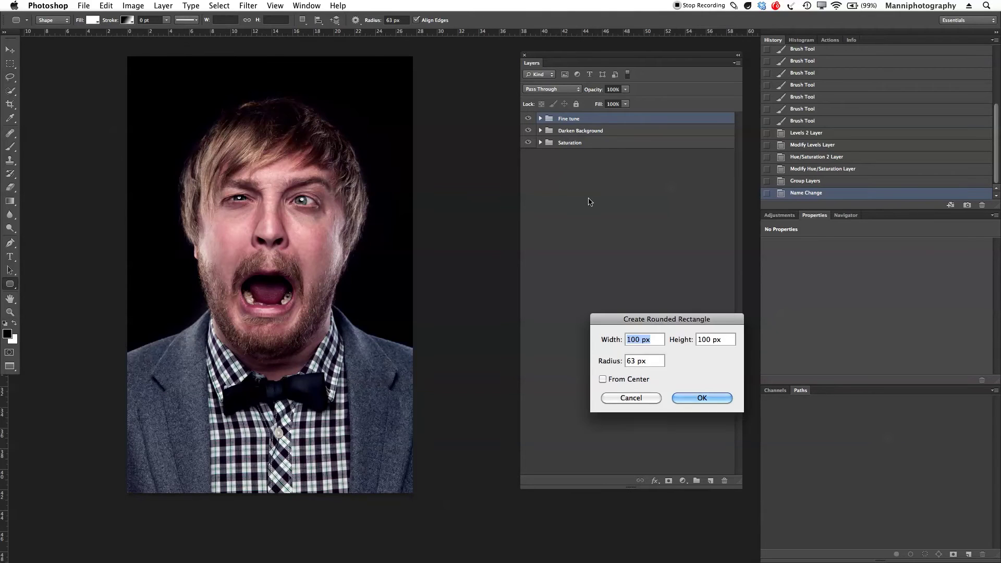
{"action": "key", "text": "Escape"}
Step: Draw a white rounded rectangle about 729 by 75 px across the top of the portrait and fine-tune its position
{"action": "left_click_drag", "start_coordinate": [138, 61], "coordinate": [400, 88]}
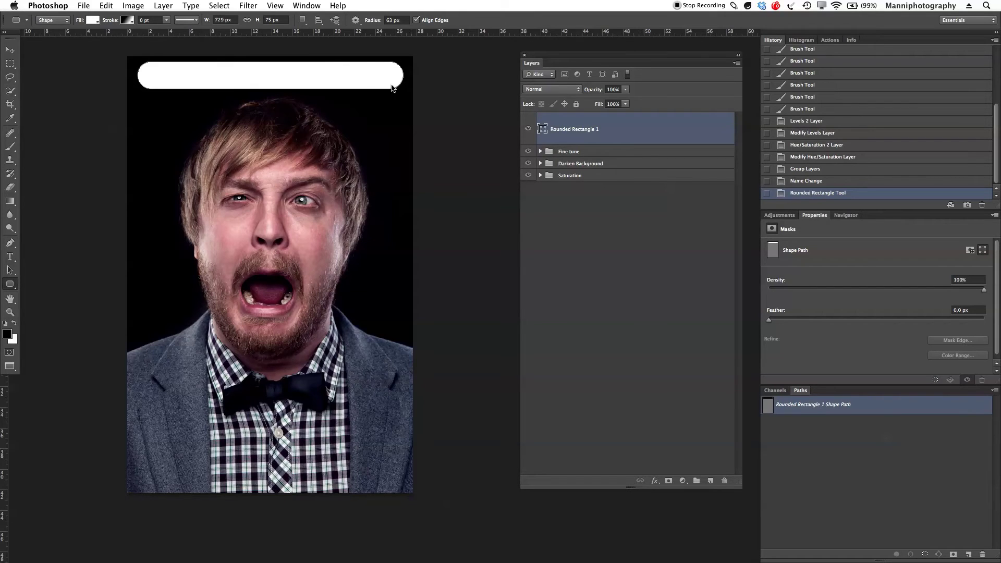
{"action": "left_click", "coordinate": [11, 52]}
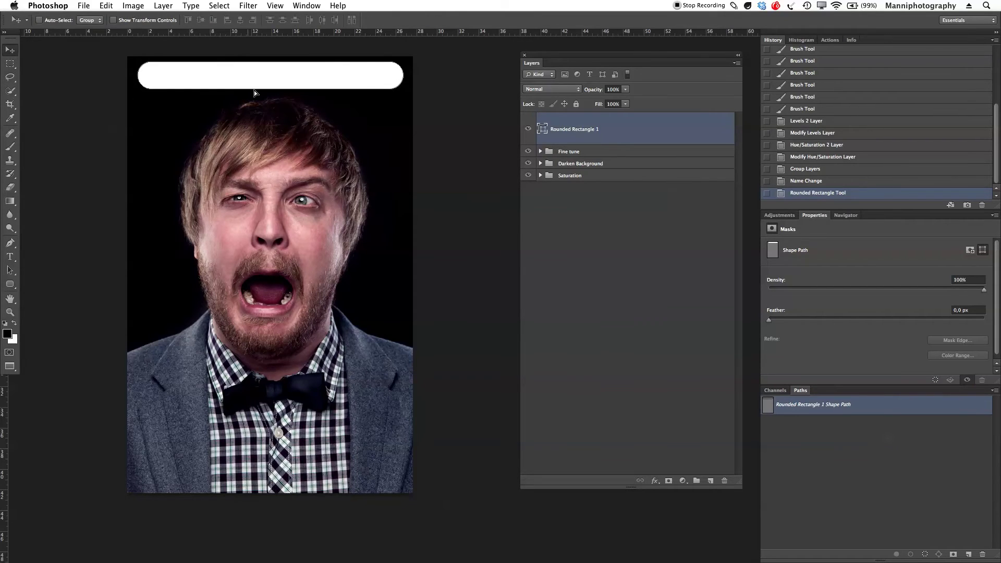
{"action": "mouse_move", "coordinate": [278, 78]}
{"action": "left_mouse_down"}
{"action": "mouse_move", "coordinate": [317, 100]}
{"action": "mouse_move", "coordinate": [284, 79]}
{"action": "left_mouse_up"}
{"action": "left_click_drag", "start_coordinate": [363, 85], "coordinate": [364, 83]}
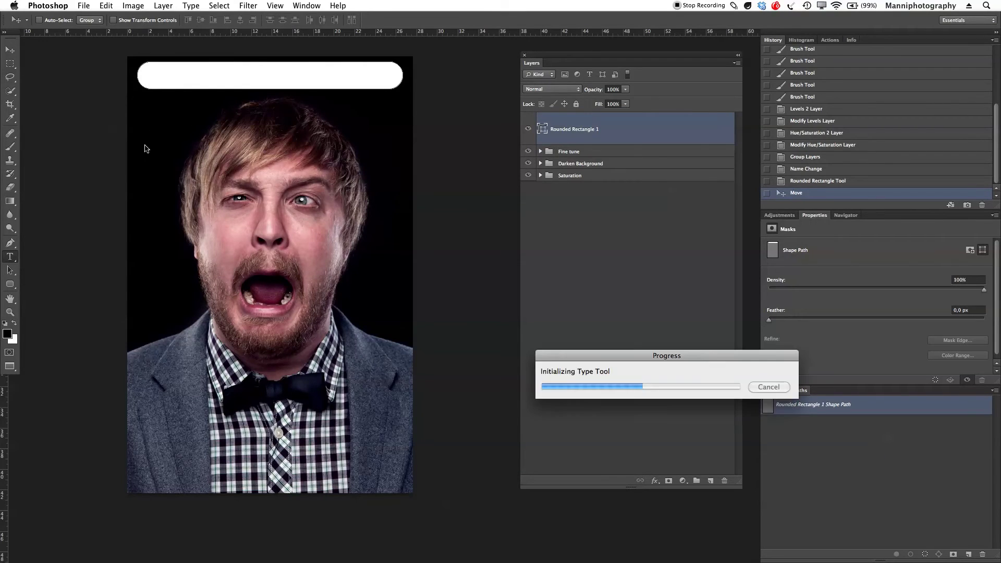
Step: Create a paragraph text box just below the white bar and enter "PHOTOSHOP TUORIAL" in Bebas Neue
{"action": "left_click", "coordinate": [157, 72]}
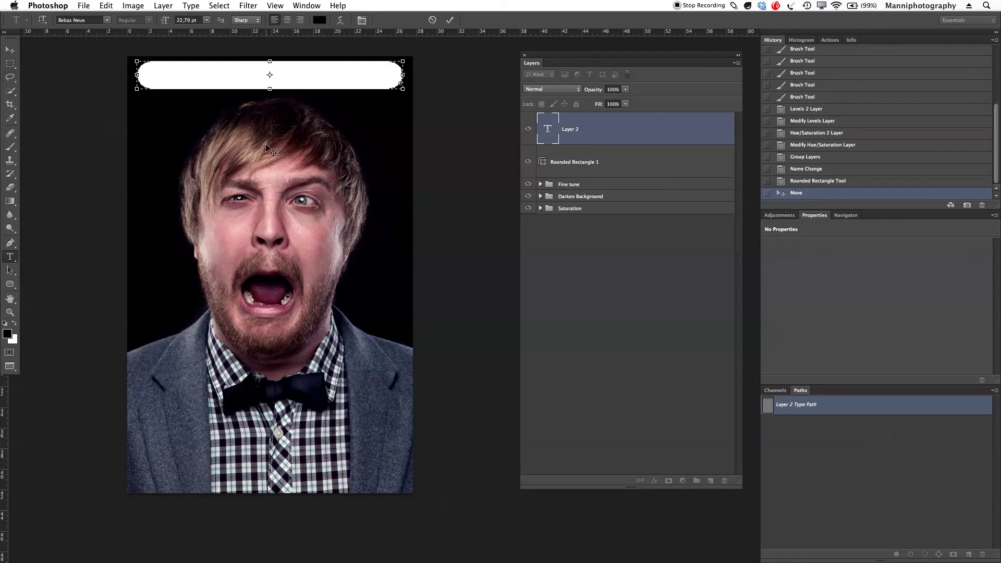
{"action": "key", "text": "Escape"}
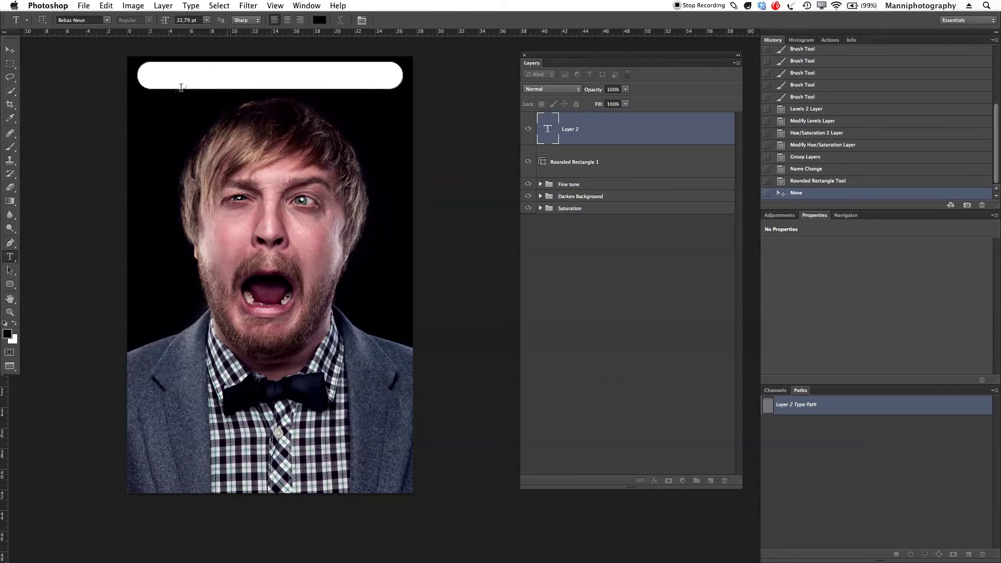
{"action": "left_click_drag", "start_coordinate": [148, 113], "coordinate": [396, 156]}
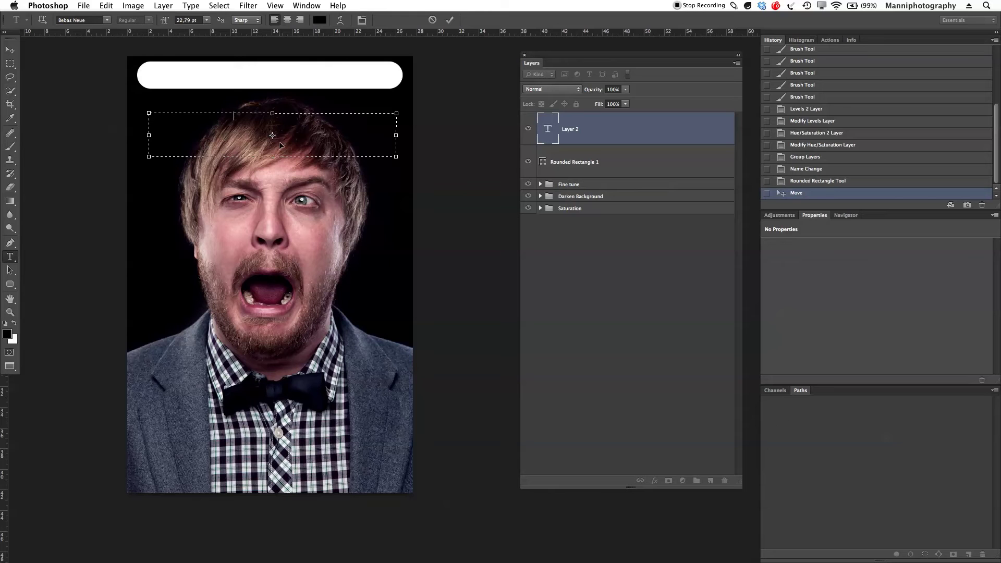
Step: Set the color of all the text in the box to near-black 04000a and commit the text
{"action": "key", "text": "super+a"}
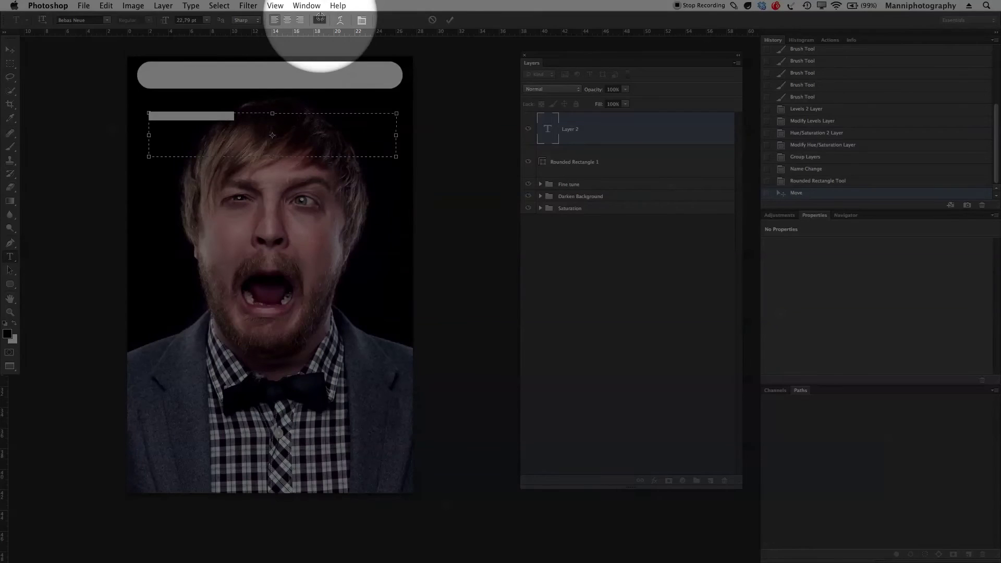
{"action": "left_click", "coordinate": [320, 17]}
{"action": "left_click_drag", "start_coordinate": [568, 157], "coordinate": [540, 135]}
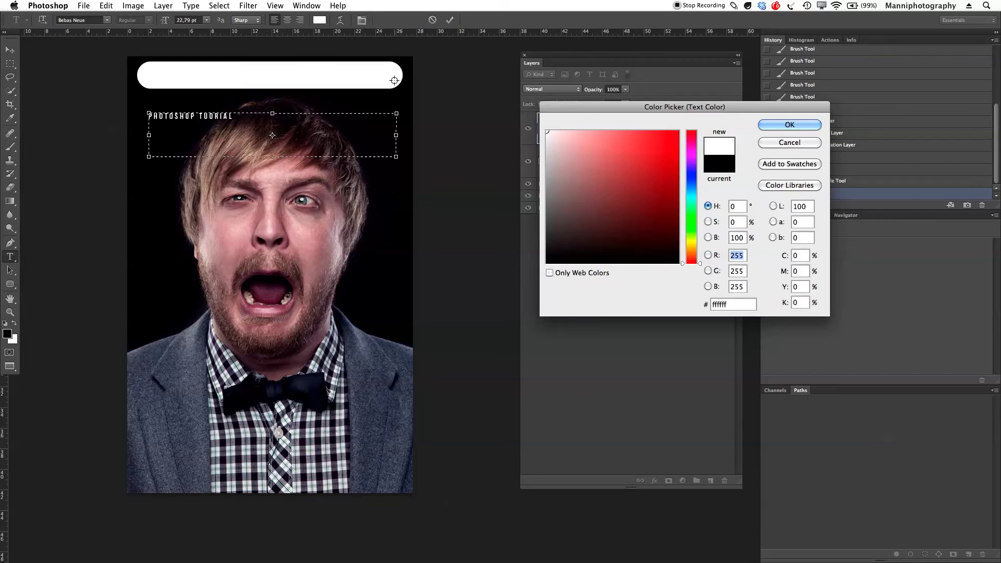
{"action": "left_click_drag", "start_coordinate": [243, 125], "coordinate": [211, 120]}
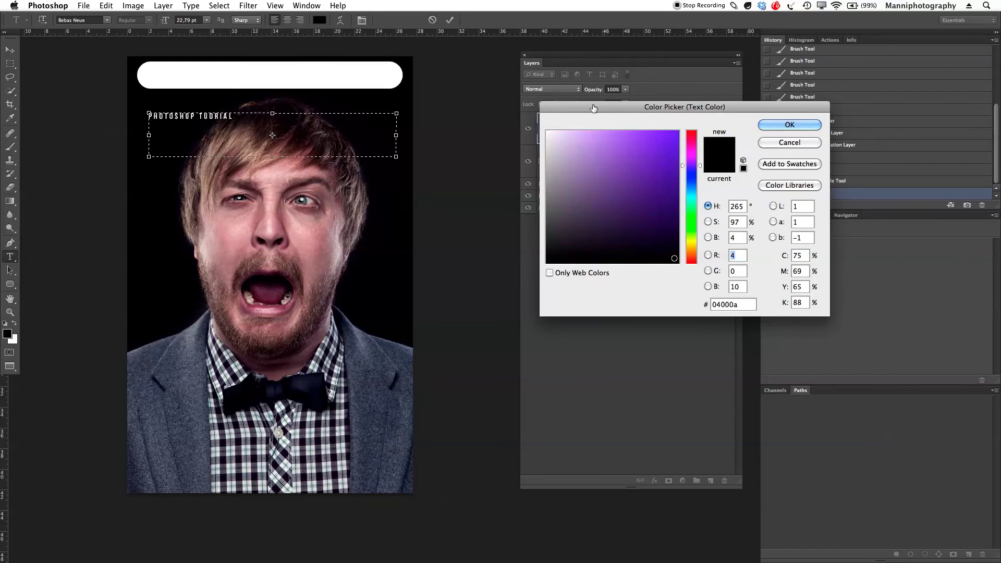
{"action": "key", "text": "Return"}
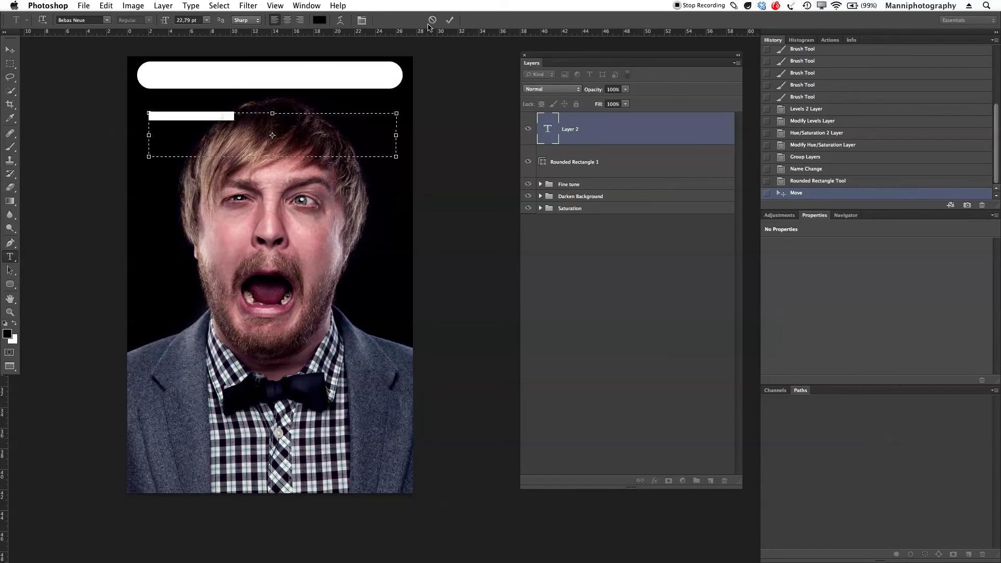
{"action": "left_click", "coordinate": [450, 19]}
Step: Move the text onto the white rounded rectangle and correct its second word to "TUTORIAL"
{"action": "key", "text": "v"}
{"action": "left_click_drag", "start_coordinate": [258, 85], "coordinate": [238, 112]}
{"action": "key", "text": "t"}
{"action": "left_click", "coordinate": [253, 73]}
{"action": "left_click_drag", "start_coordinate": [276, 70], "coordinate": [121, 55]}
{"action": "type", "text": "UTORIAL"}
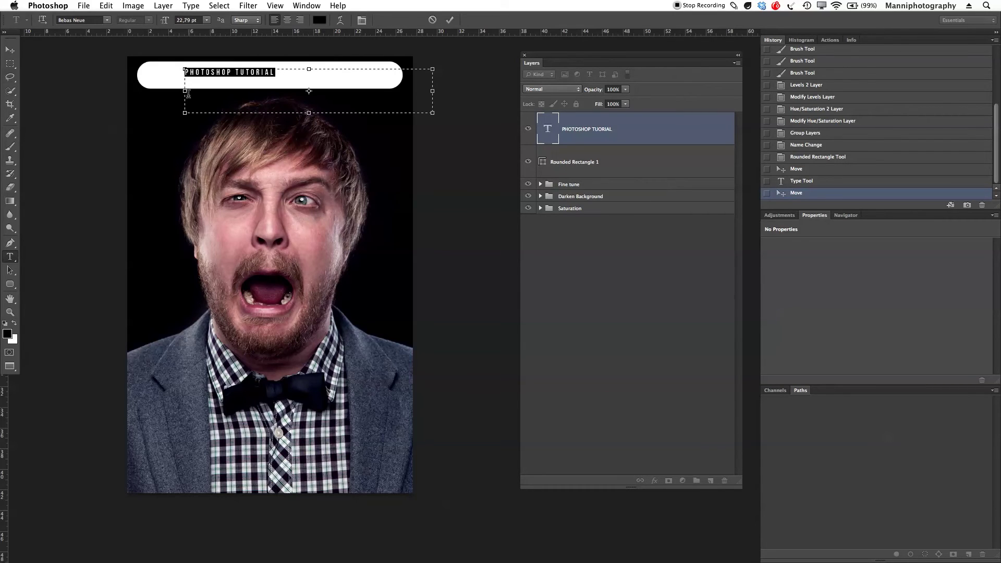
Step: Enlarge the text "PHOTOSHOP TUTORIAL" to about 50 pt and center it on the white bar
{"action": "left_click_drag", "start_coordinate": [166, 23], "coordinate": [183, 19]}
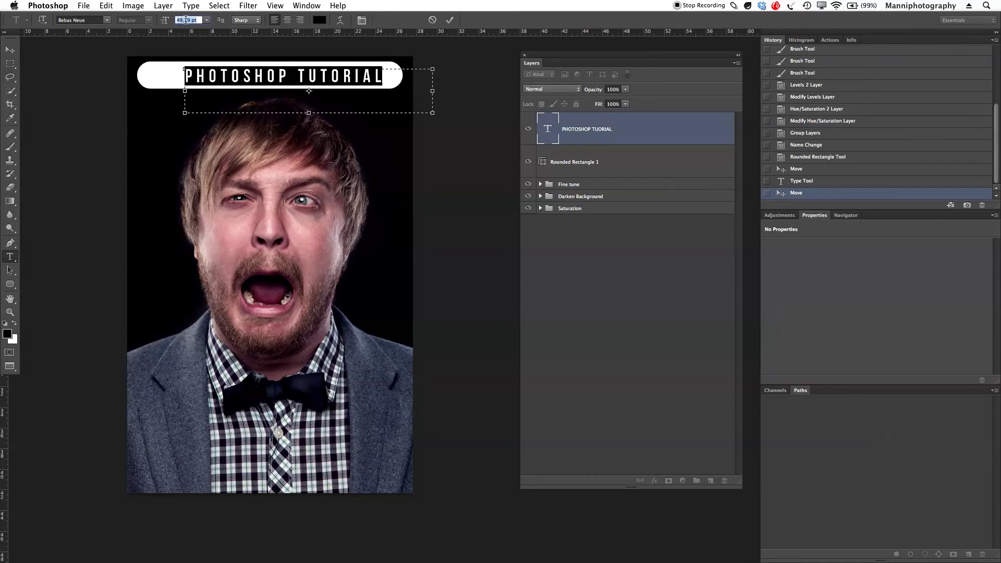
{"action": "left_click", "coordinate": [449, 20]}
{"action": "key", "text": "v"}
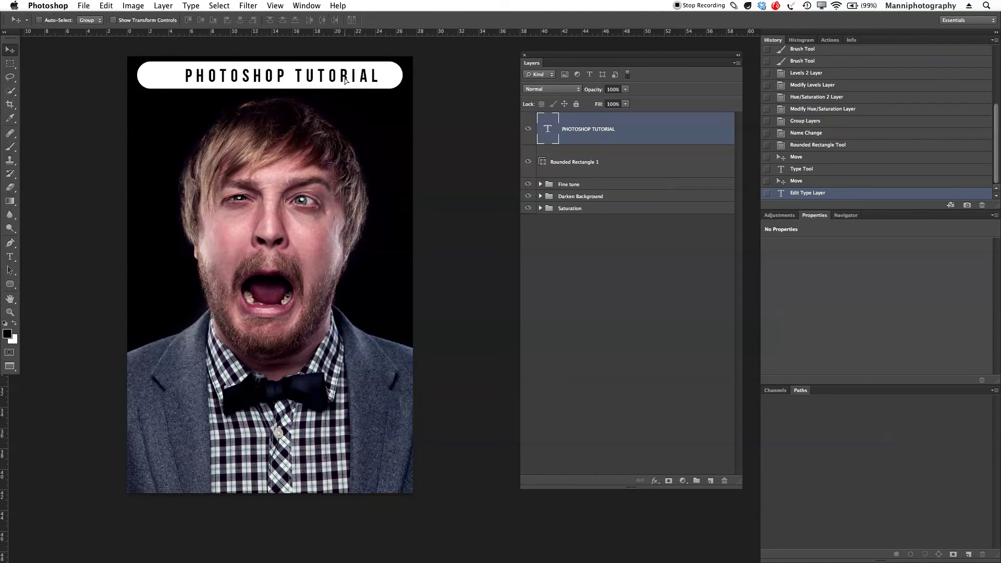
{"action": "left_click_drag", "start_coordinate": [344, 77], "coordinate": [338, 81]}
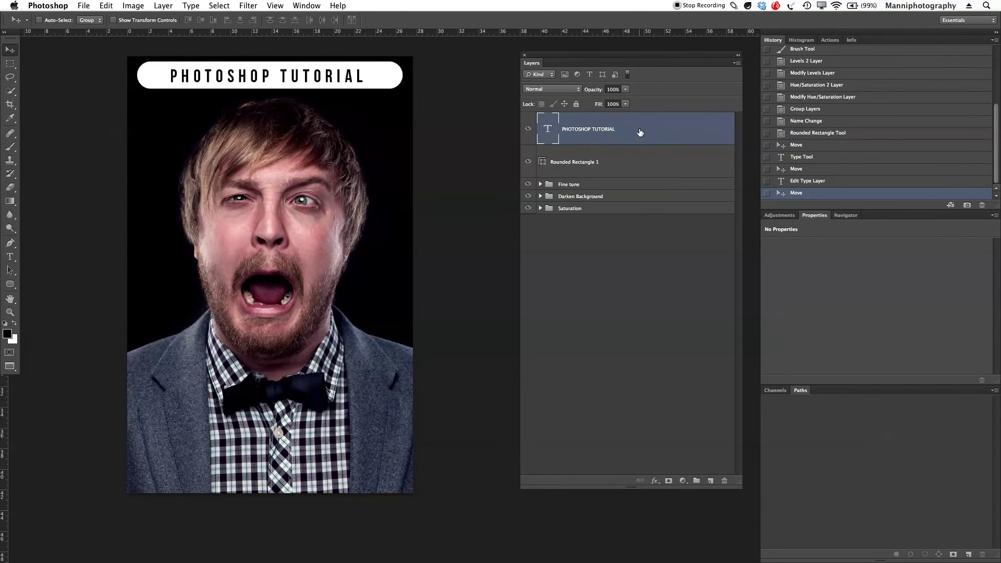
Step: Add a red ff0000 outside stroke of 6 px to the text layer through its layer style
{"action": "double_click", "coordinate": [653, 130]}
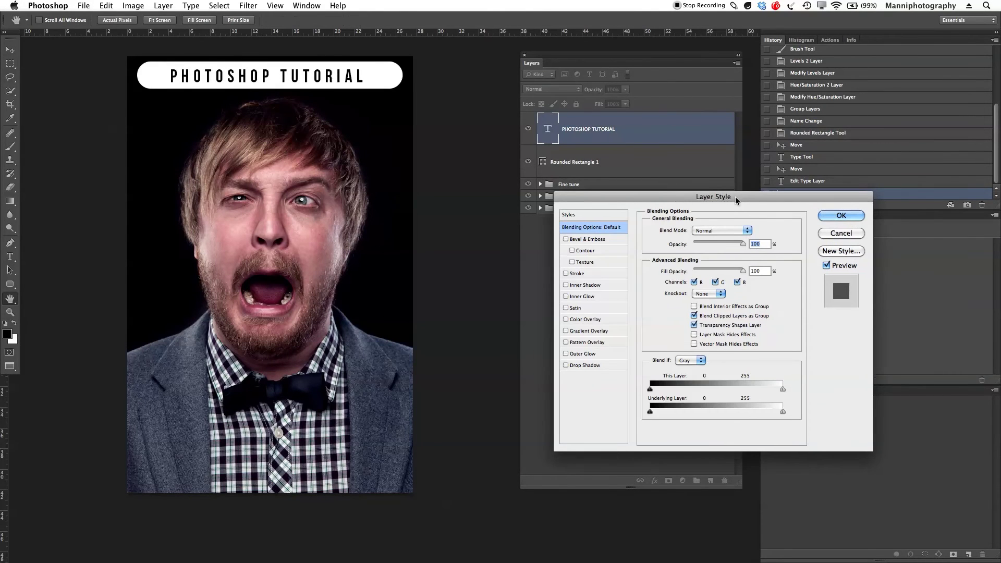
{"action": "left_click_drag", "start_coordinate": [735, 198], "coordinate": [727, 194]}
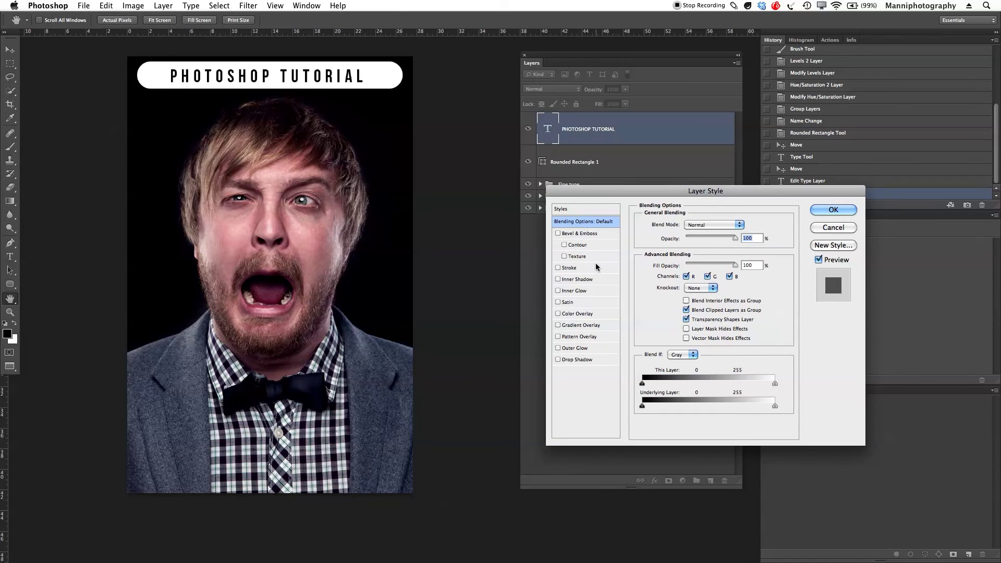
{"action": "left_click", "coordinate": [558, 268]}
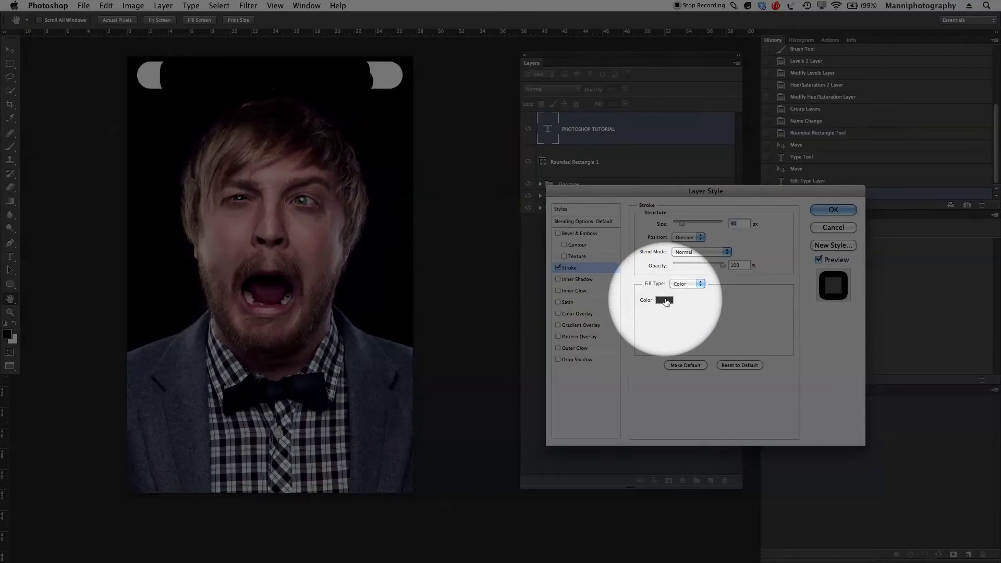
{"action": "left_click", "coordinate": [666, 301]}
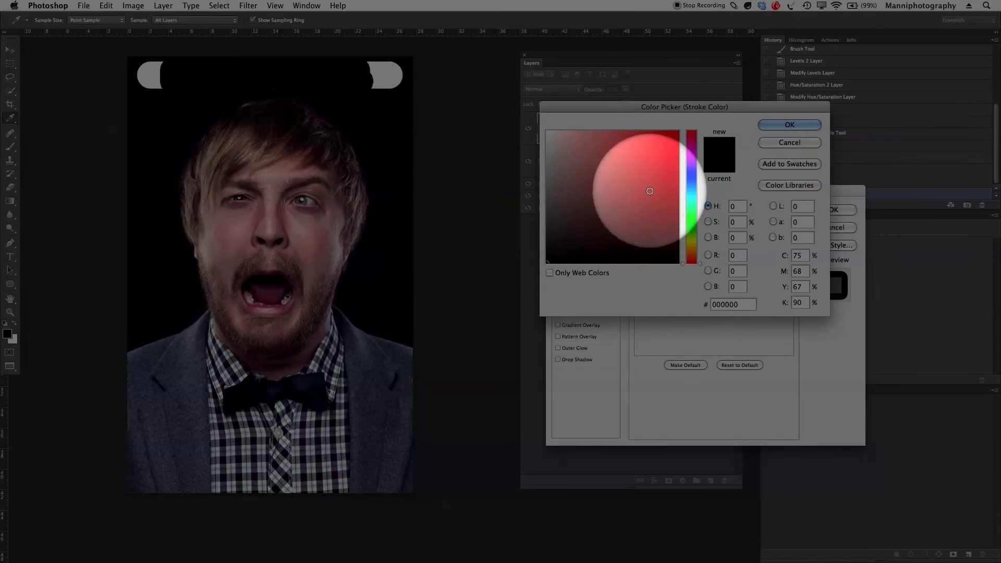
{"action": "left_click", "coordinate": [673, 146]}
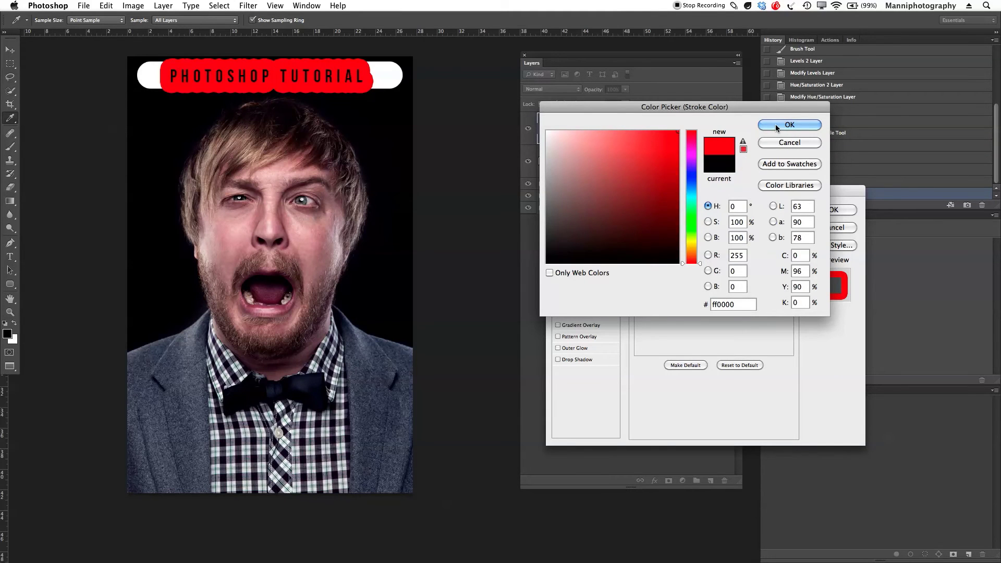
{"action": "left_click", "coordinate": [789, 124]}
{"action": "left_click_drag", "start_coordinate": [687, 223], "coordinate": [675, 220]}
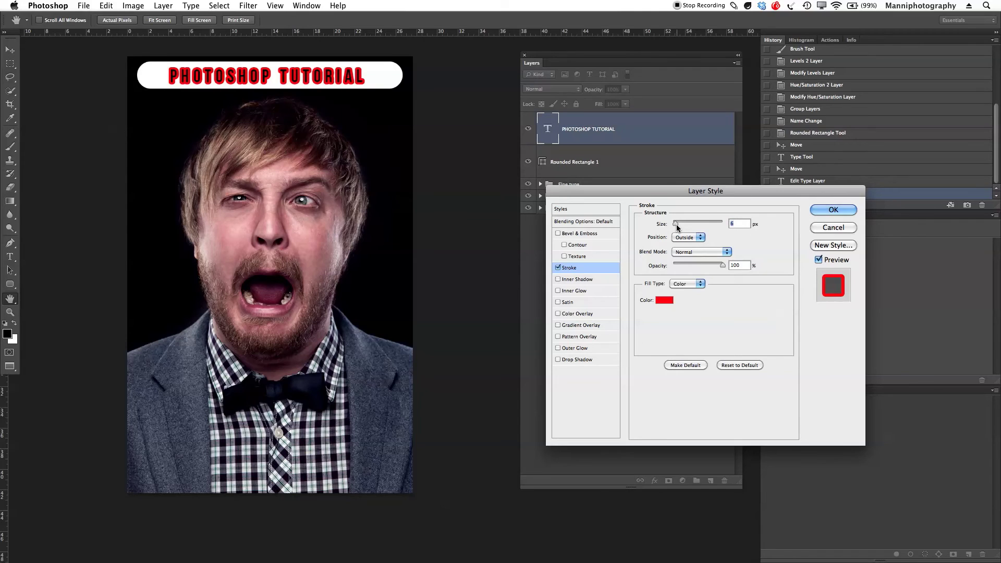
Step: Add a drop shadow to the text with distance 5 px, spread 33% and size 16 px
{"action": "left_click", "coordinate": [567, 360]}
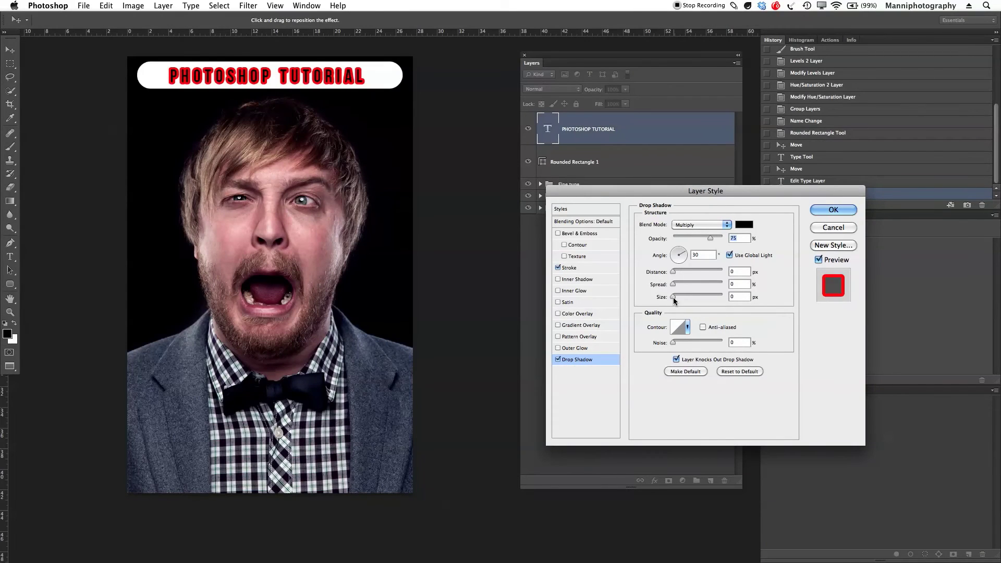
{"action": "mouse_move", "coordinate": [673, 297]}
{"action": "left_mouse_down"}
{"action": "mouse_move", "coordinate": [689, 284]}
{"action": "mouse_move", "coordinate": [674, 271]}
{"action": "mouse_move", "coordinate": [680, 295]}
{"action": "left_mouse_up"}
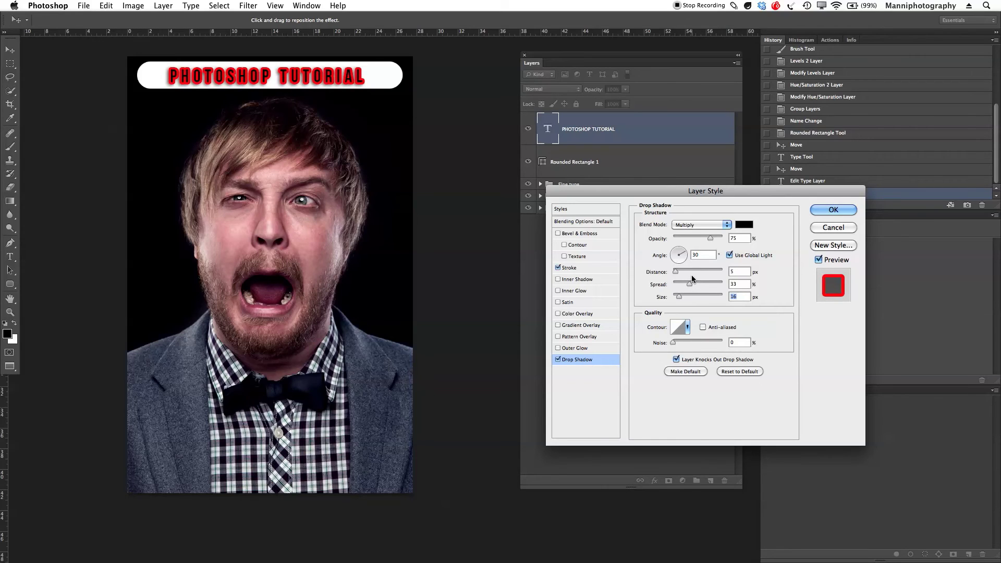
Step: Change the stroke's fill type to a linear gradient at an angle of 48 degrees
{"action": "left_click", "coordinate": [569, 267]}
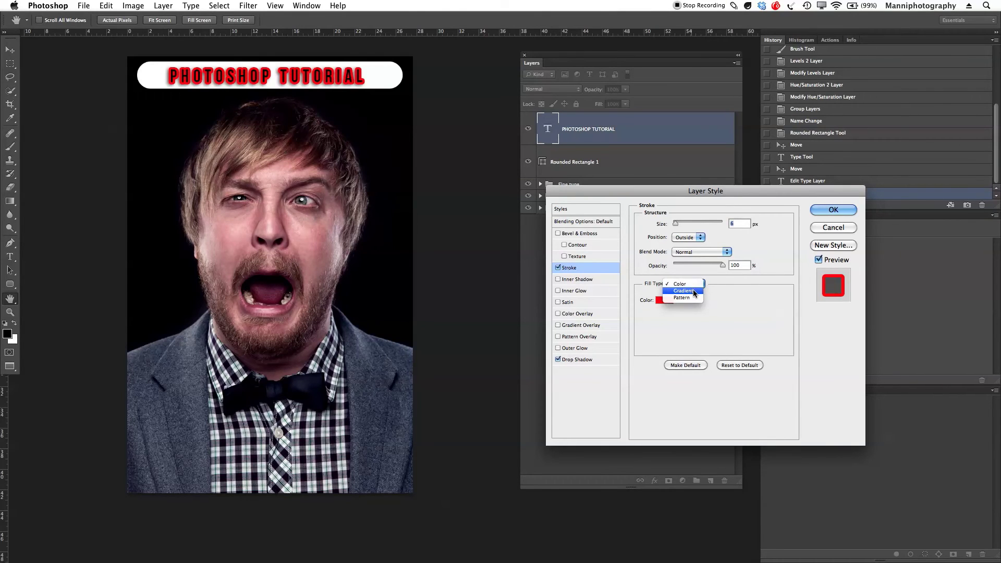
{"action": "left_click", "coordinate": [693, 290]}
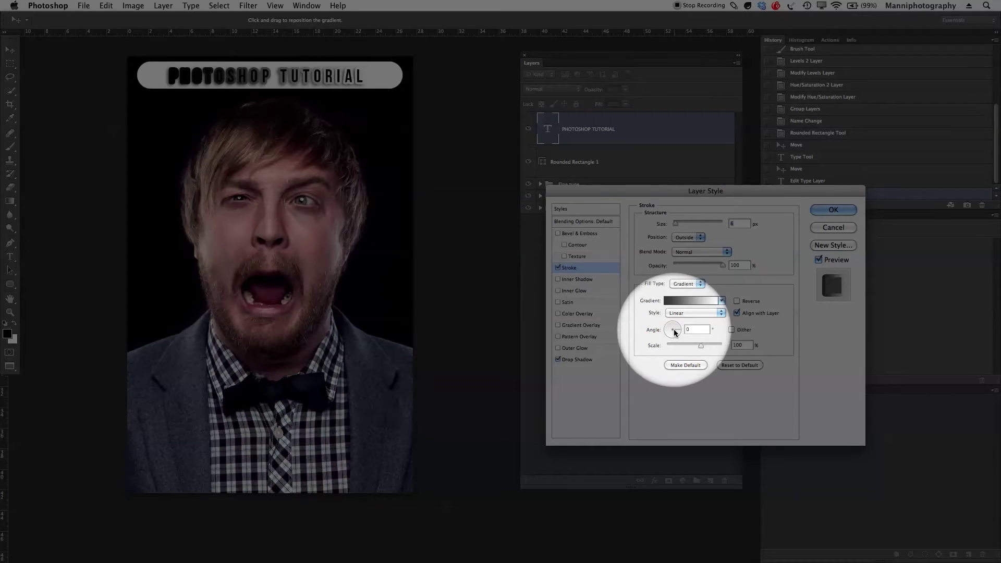
{"action": "left_click_drag", "start_coordinate": [673, 330], "coordinate": [677, 325]}
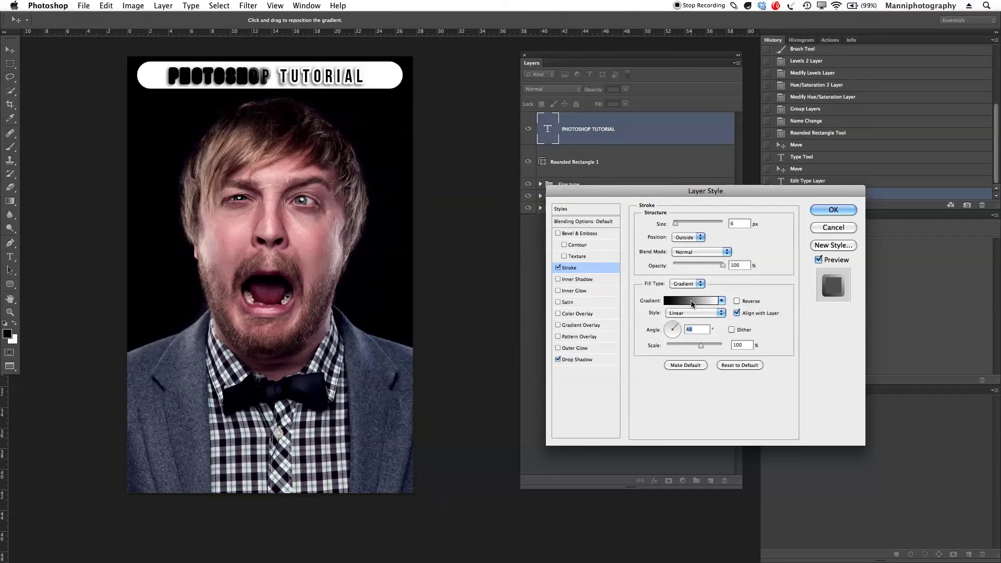
Step: Recolor the stroke gradient to run from dark red aa0101 at the start stop to gray b4b4b4 at the end stop
{"action": "left_click", "coordinate": [691, 301]}
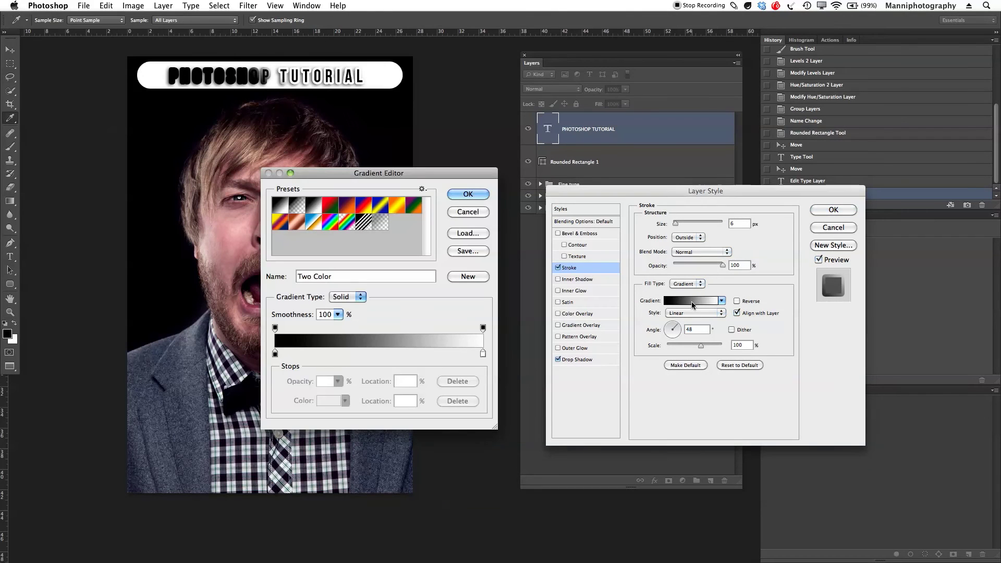
{"action": "left_click", "coordinate": [275, 354]}
{"action": "double_click", "coordinate": [275, 354]}
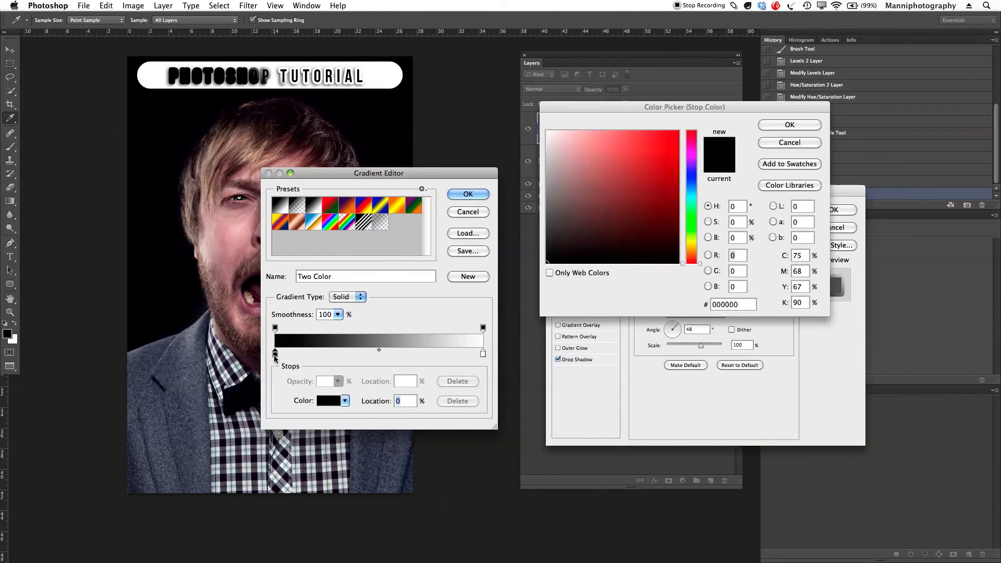
{"action": "left_click_drag", "start_coordinate": [605, 219], "coordinate": [678, 174]}
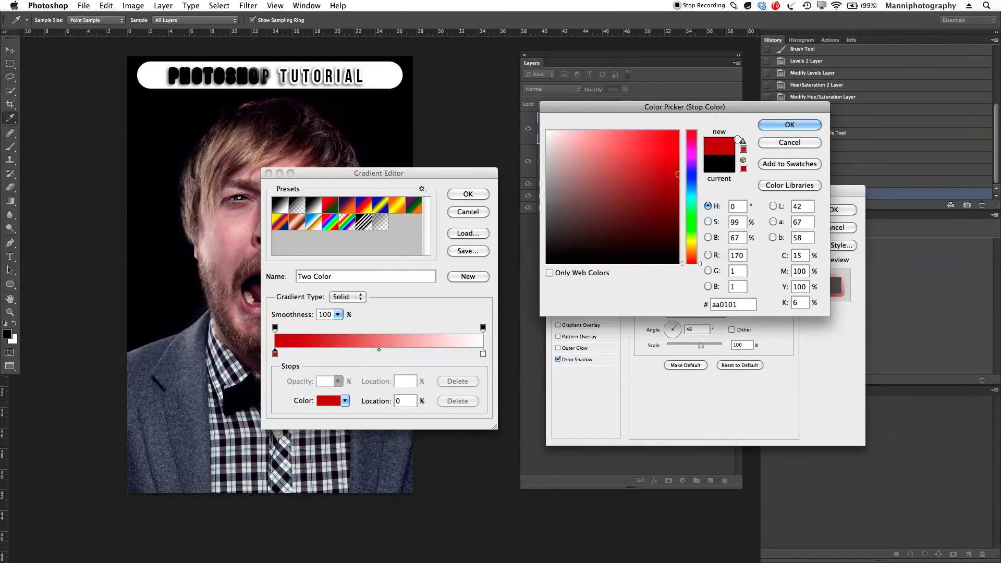
{"action": "left_click", "coordinate": [789, 125]}
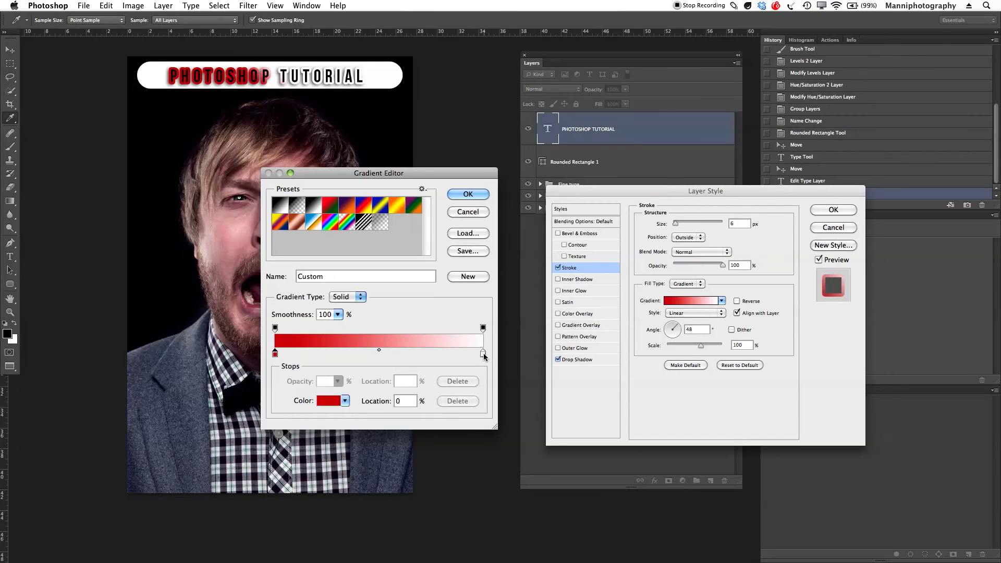
{"action": "double_click", "coordinate": [483, 353]}
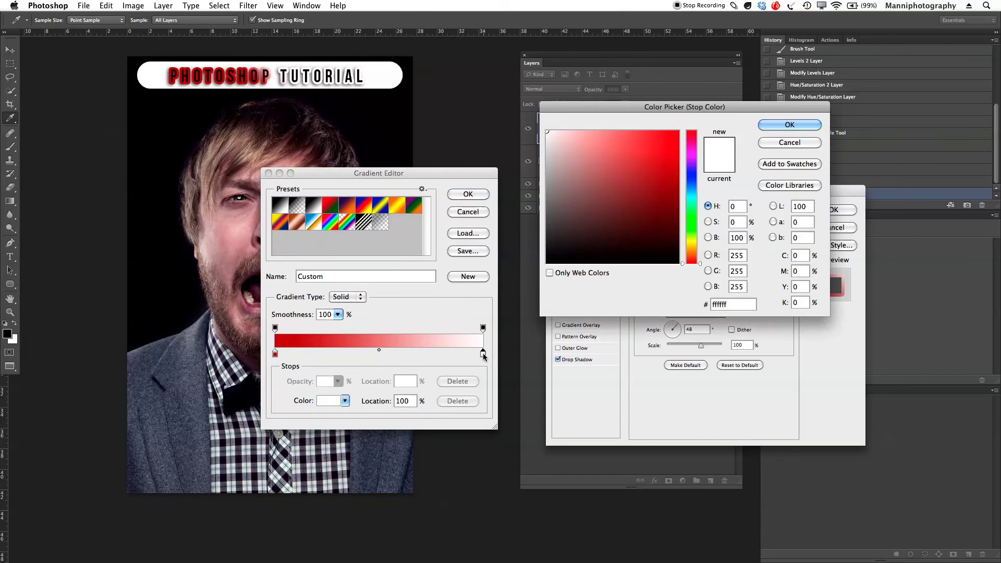
{"action": "mouse_move", "coordinate": [549, 133]}
{"action": "left_mouse_down"}
{"action": "mouse_move", "coordinate": [547, 194]}
{"action": "mouse_move", "coordinate": [546, 167]}
{"action": "left_mouse_up"}
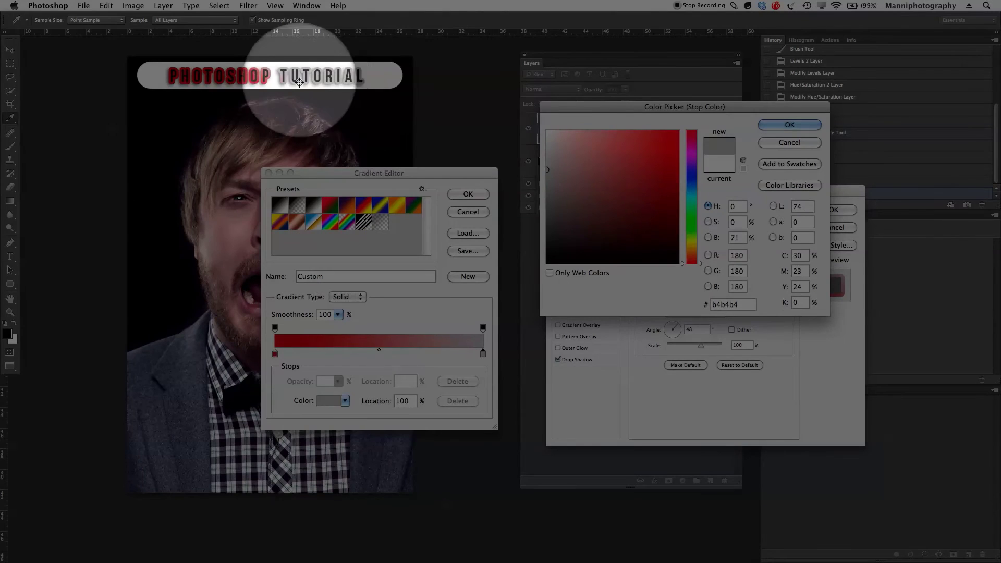
{"action": "left_click", "coordinate": [781, 123]}
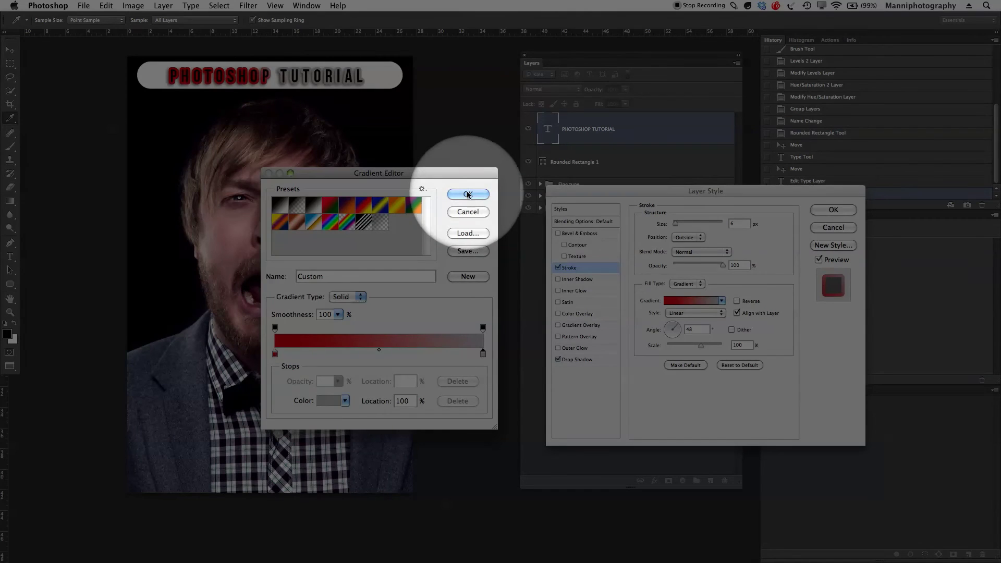
{"action": "left_click", "coordinate": [467, 194]}
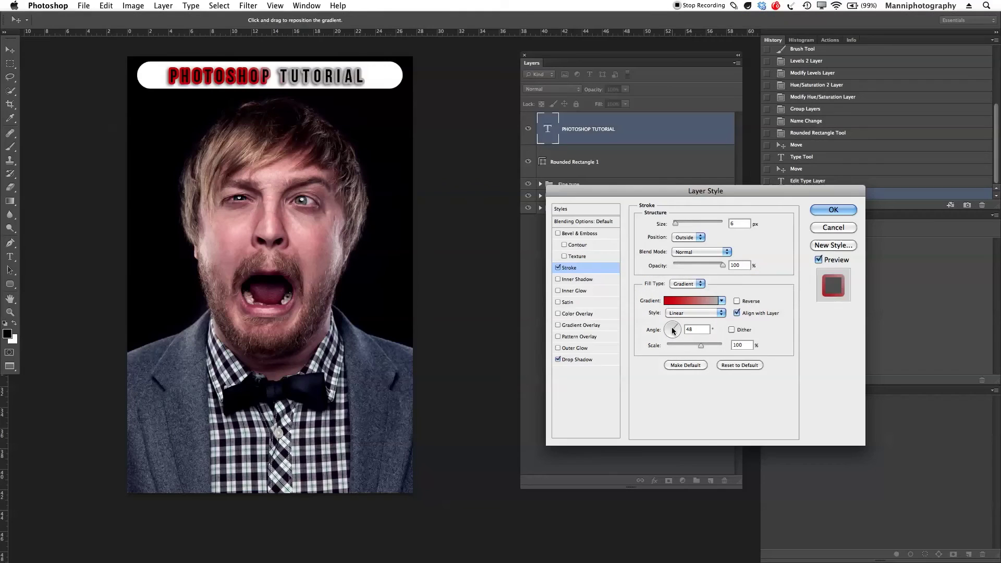
Step: Set the stroke gradient's angle to 90 degrees and apply the layer style to the text
{"action": "left_click", "coordinate": [673, 327]}
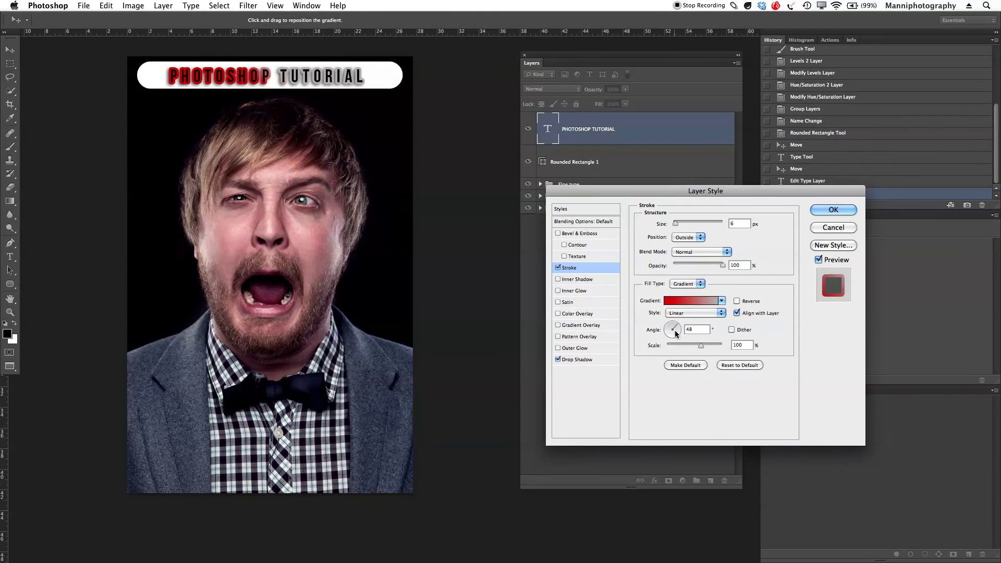
{"action": "left_click", "coordinate": [673, 327]}
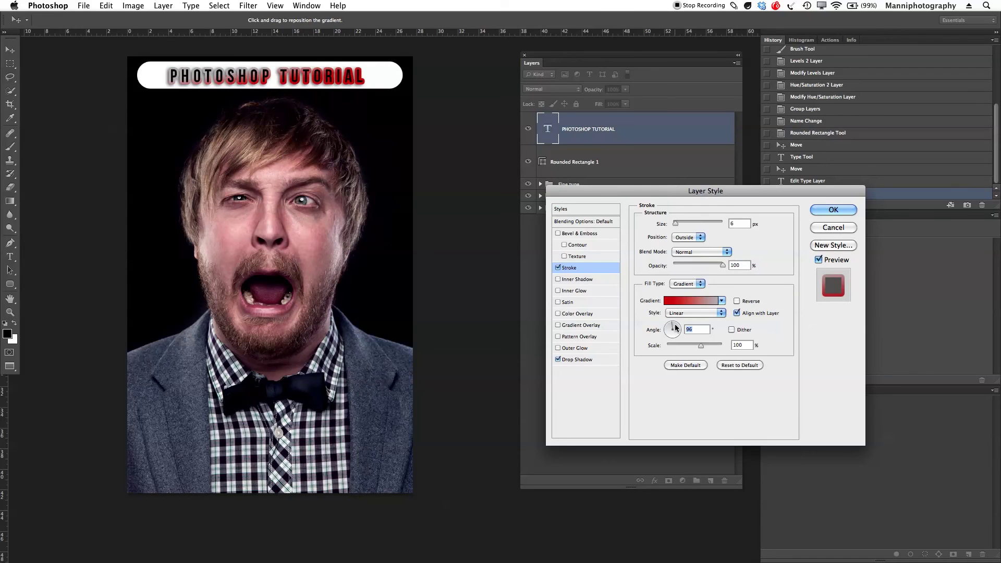
{"action": "left_click", "coordinate": [673, 328]}
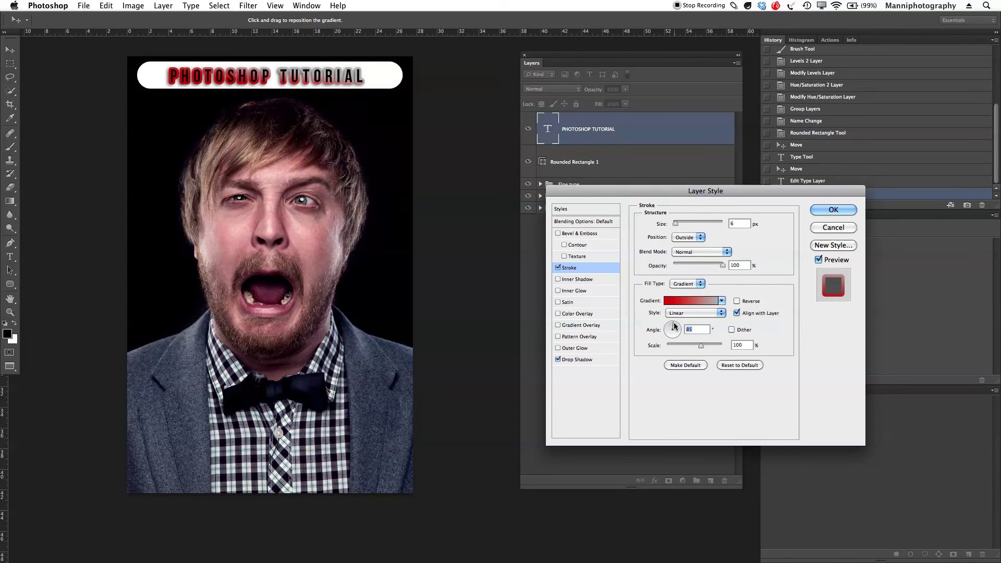
{"action": "left_click", "coordinate": [673, 327]}
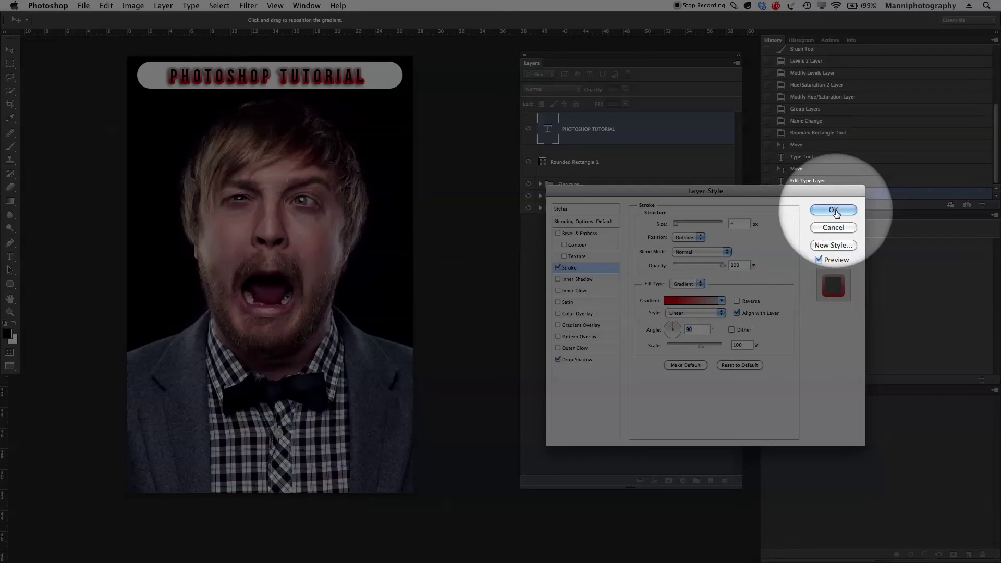
{"action": "left_click", "coordinate": [835, 211]}
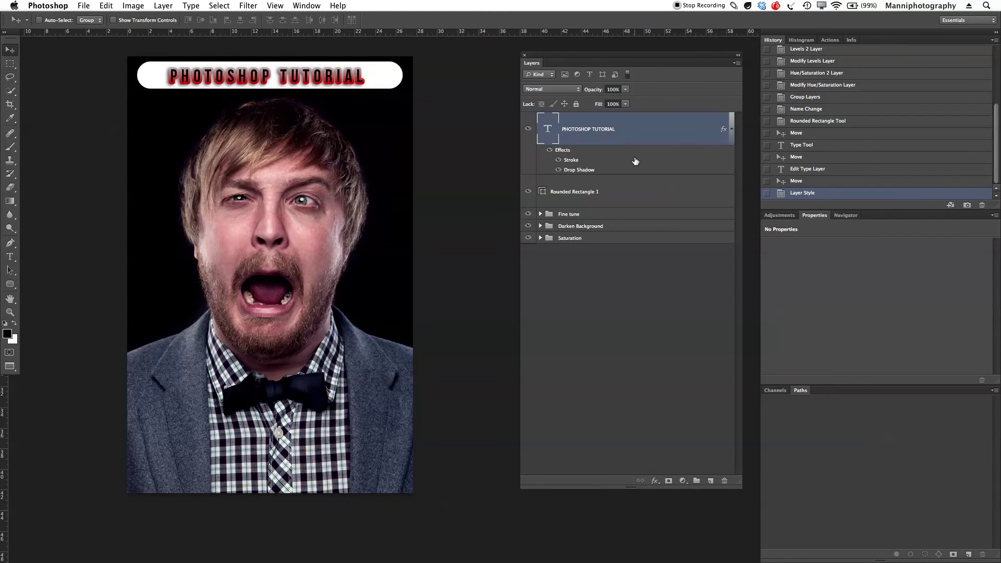
Step: Group the PHOTOSHOP TUTORIAL text layer with the Rounded Rectangle 1 layer and name the group "Shape & Text Layer"
{"action": "left_click", "coordinate": [632, 193], "text": "shift"}
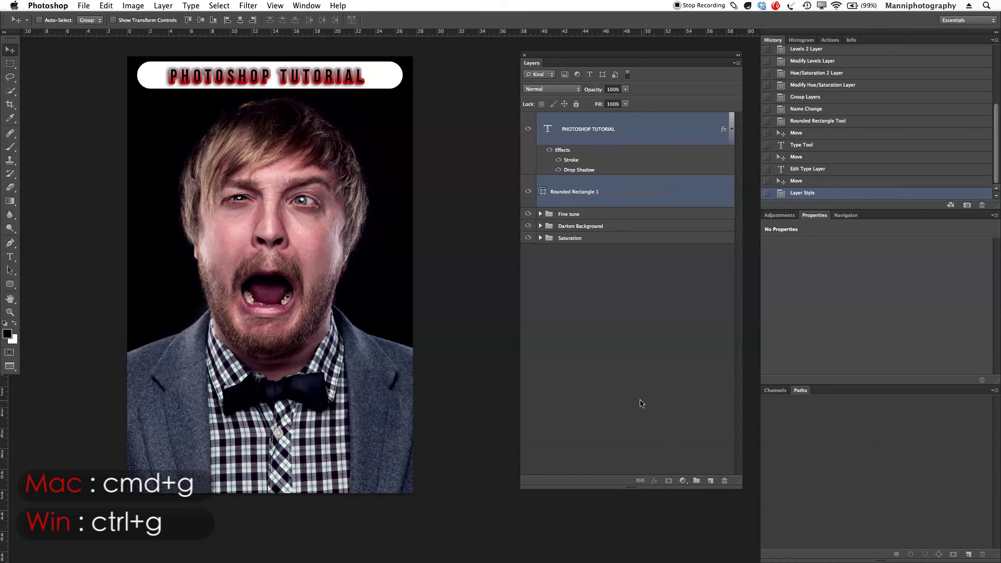
{"action": "key", "text": "super+g"}
{"action": "double_click", "coordinate": [568, 118]}
{"action": "type", "text": "S"}
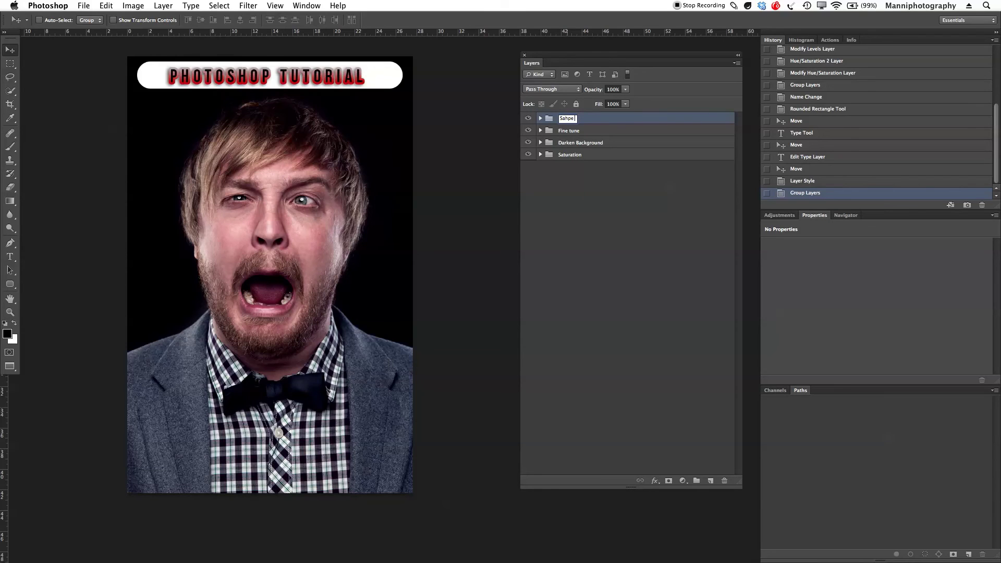
{"action": "type", "text": "hape & Text Layer"}
{"action": "key", "text": "Return"}
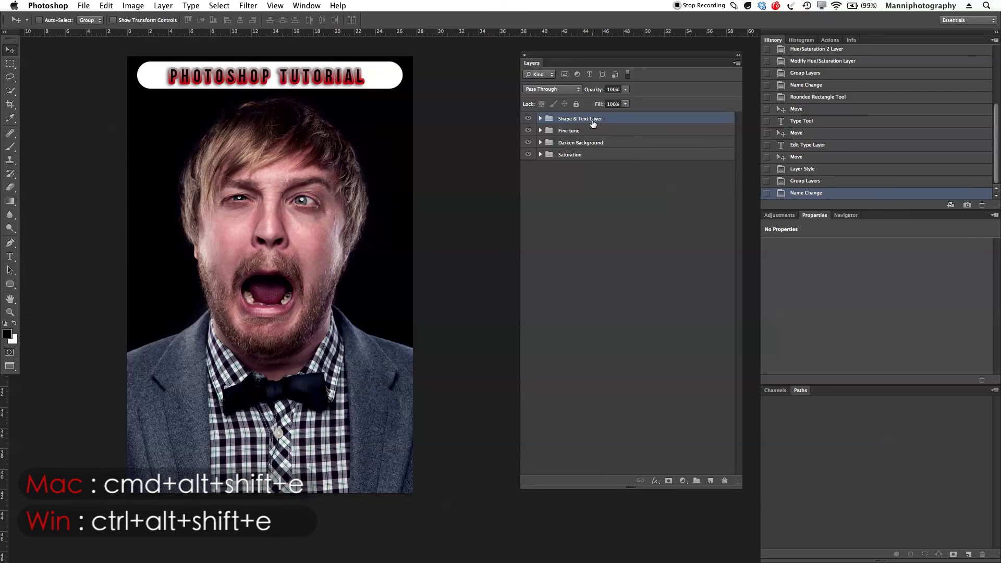
Step: Stamp all visible layers into a new layer above the groups and name it "Final layer"
{"action": "key", "text": "alt+shift+super+e"}
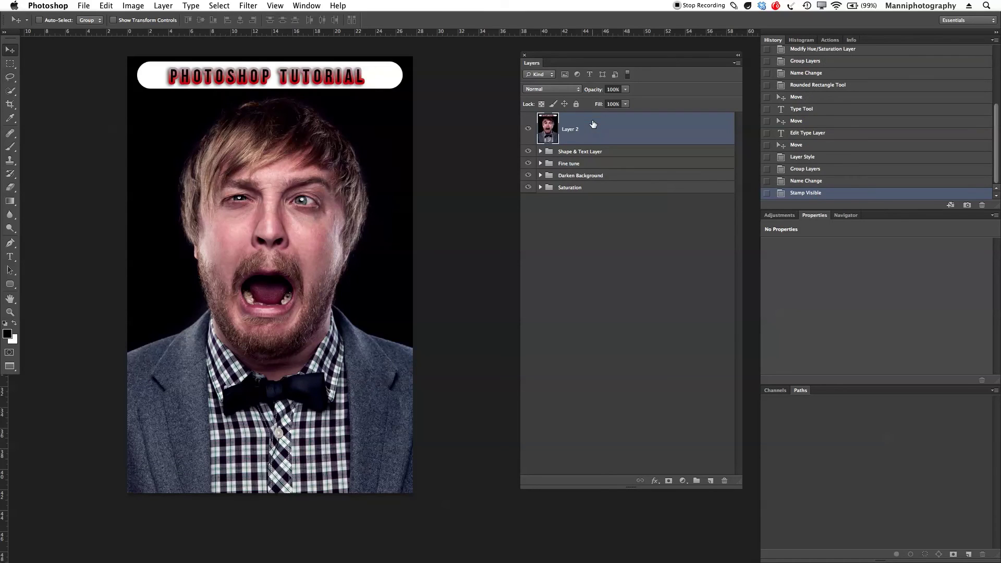
{"action": "double_click", "coordinate": [571, 128]}
{"action": "type", "text": "Final layer"}
{"action": "key", "text": "Return"}
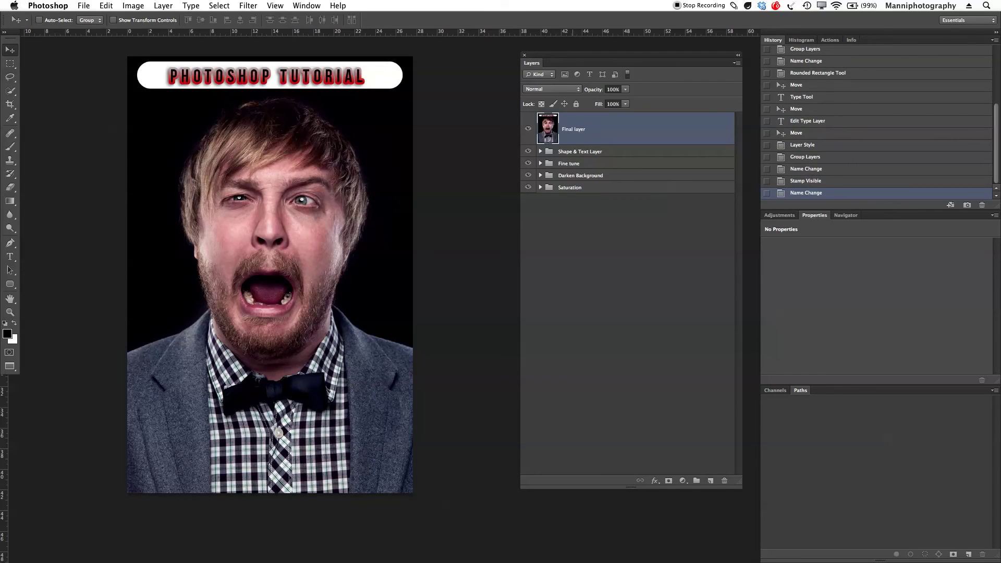
{"action": "left_click", "coordinate": [123, 6]}
{"action": "left_click", "coordinate": [100, 128]}
Step: Hide everything except the Saturation group and expand all four groups to examine the Basic Layer and its Hue/Saturation 1 adjustment
{"action": "left_click_drag", "start_coordinate": [527, 128], "coordinate": [531, 191]}
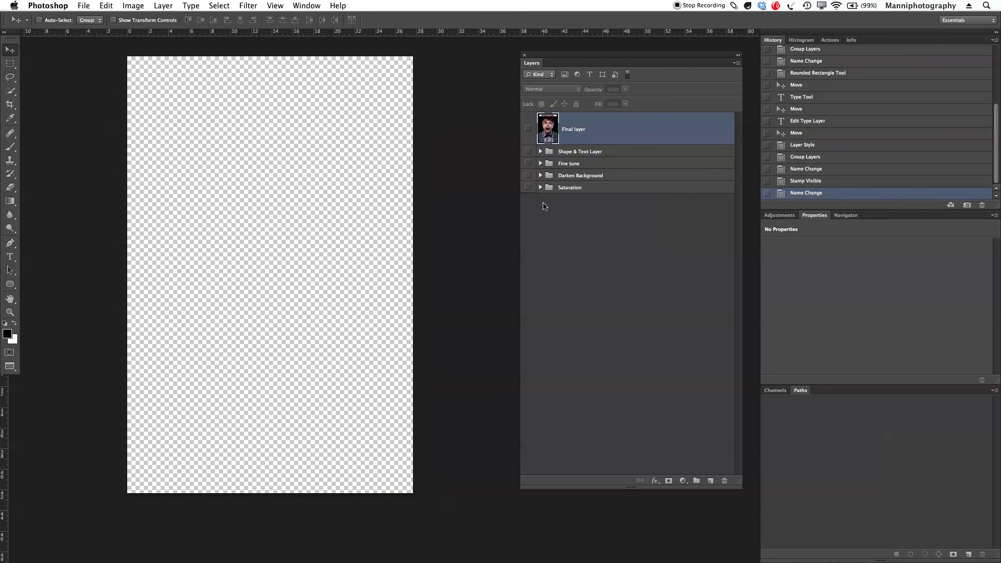
{"action": "left_click", "coordinate": [528, 187]}
{"action": "left_click", "coordinate": [540, 187]}
{"action": "left_click", "coordinate": [540, 175]}
{"action": "left_click", "coordinate": [541, 164]}
{"action": "left_click", "coordinate": [540, 151]}
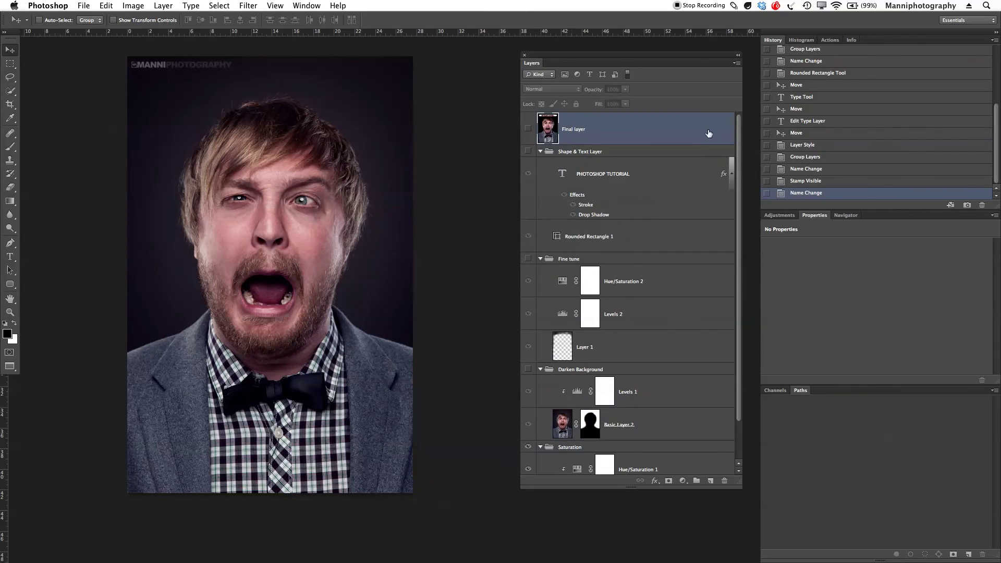
{"action": "scroll", "coordinate": [740, 149], "scroll_direction": "down", "scroll_amount": 2}
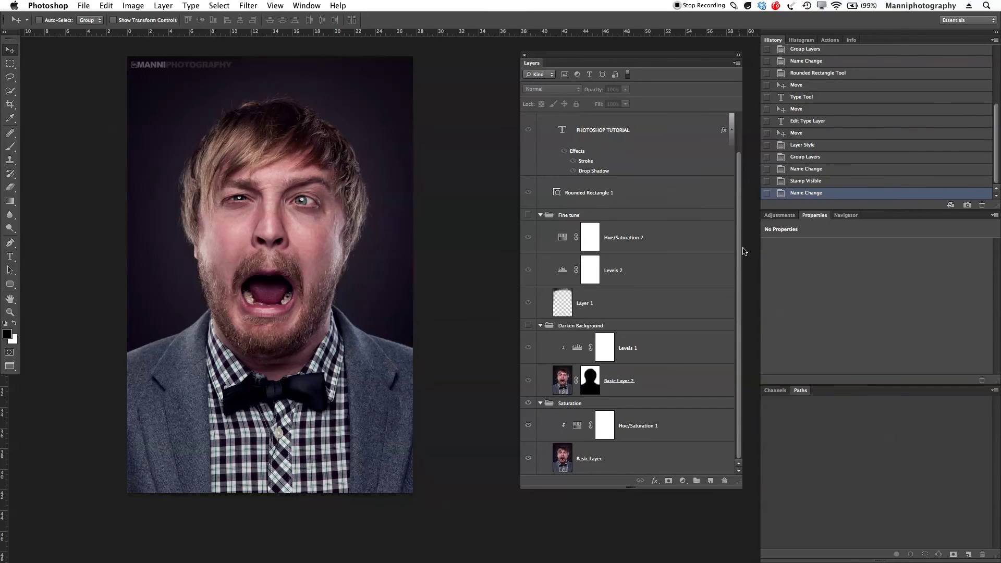
{"action": "left_click", "coordinate": [636, 463]}
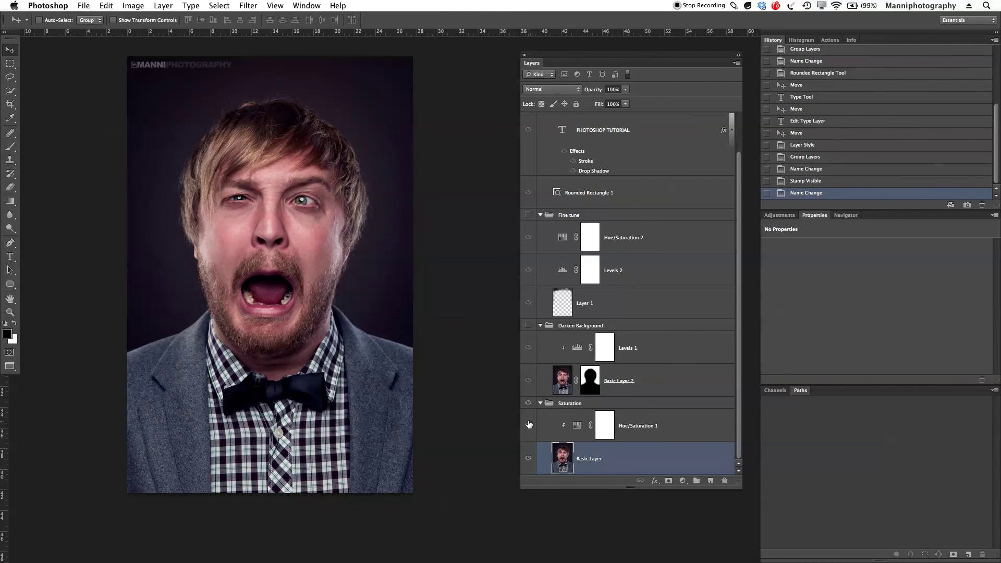
Step: Show the Darken Background group and compare the image with and without its Levels 1 adjustment, leaving it and the Saturation group collapsed
{"action": "left_click", "coordinate": [528, 381]}
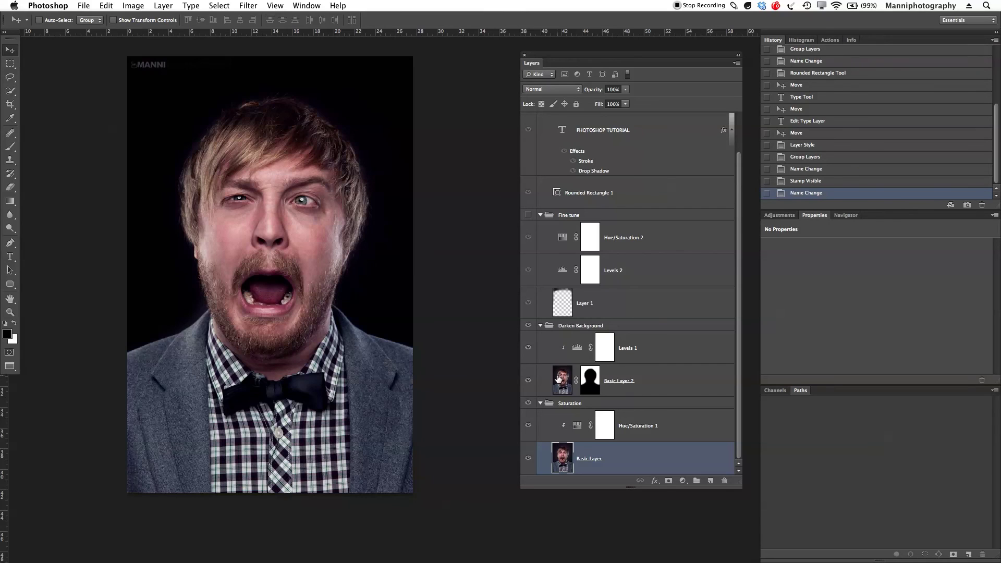
{"action": "left_click", "coordinate": [528, 348]}
{"action": "left_click", "coordinate": [528, 348]}
{"action": "left_click", "coordinate": [528, 348]}
{"action": "left_click", "coordinate": [528, 348]}
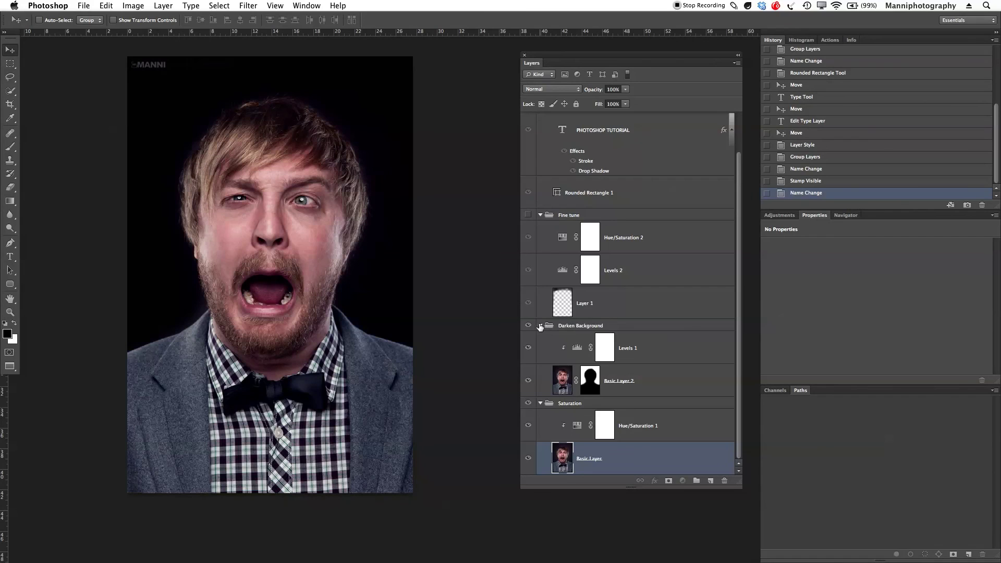
{"action": "left_click", "coordinate": [539, 326]}
{"action": "left_click", "coordinate": [540, 381]}
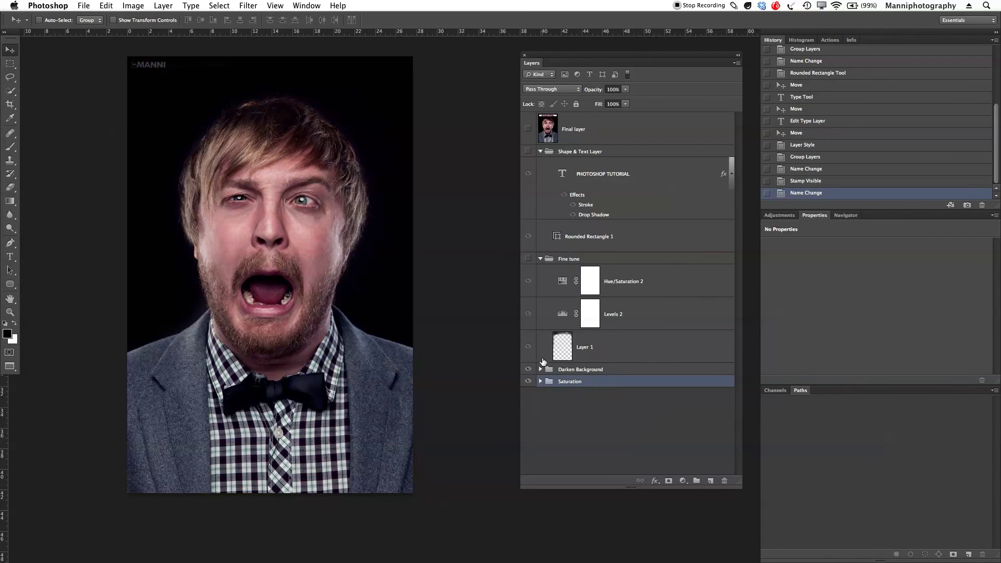
Step: Show the Fine tune group with Hue/Saturation 2 and Levels 2 hidden, and compare the image with and without Layer 1
{"action": "left_click", "coordinate": [528, 258]}
{"action": "left_click", "coordinate": [527, 281]}
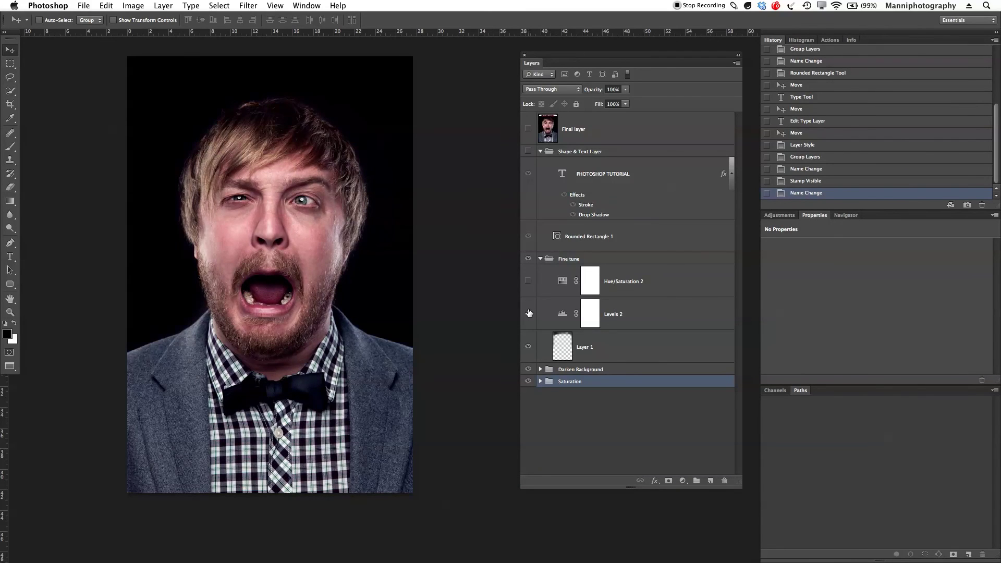
{"action": "left_click", "coordinate": [527, 314]}
{"action": "left_click", "coordinate": [528, 346]}
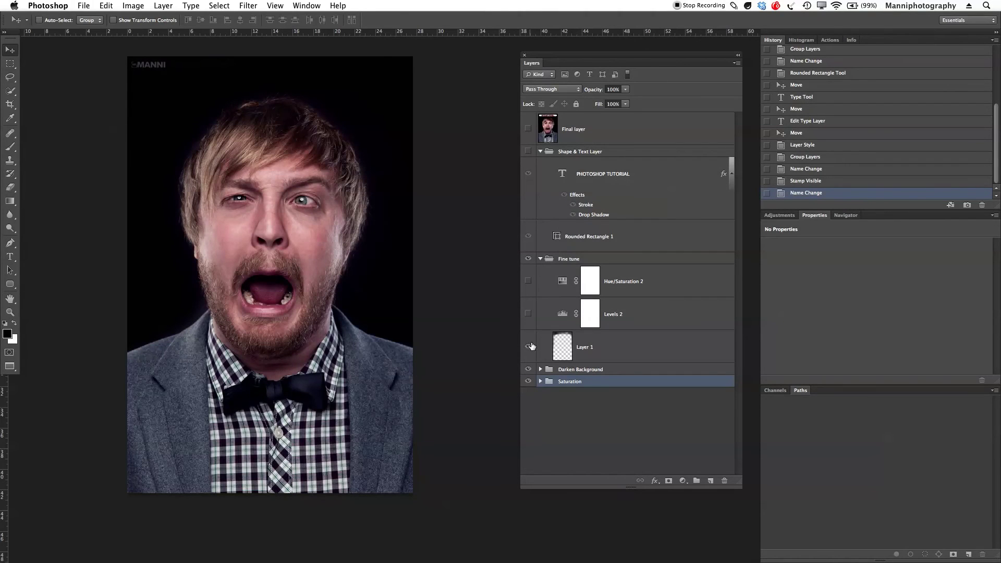
{"action": "left_click", "coordinate": [529, 346]}
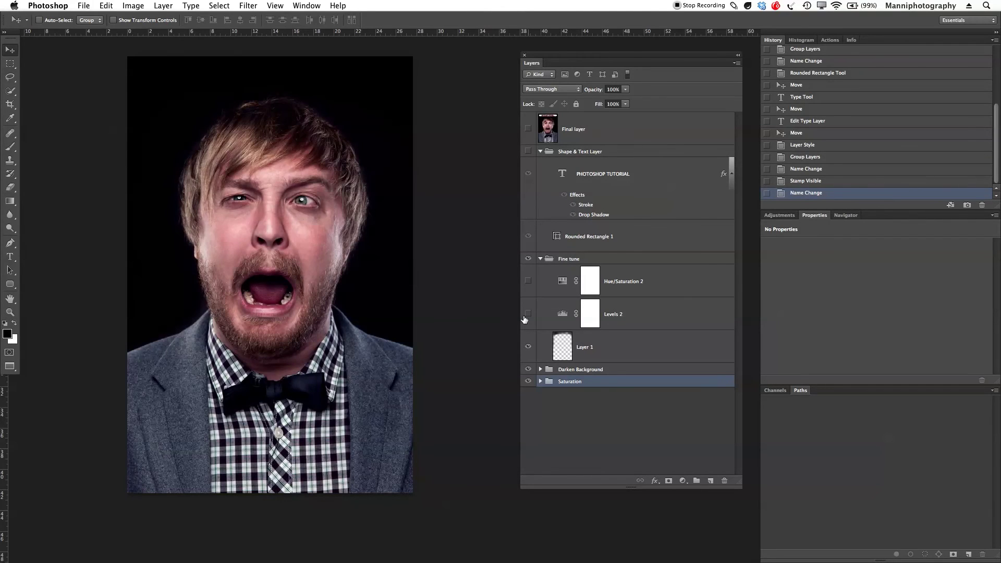
Step: Compare the image with and without the Levels 2 adjustment and collapse the Fine tune group
{"action": "left_click", "coordinate": [525, 315]}
{"action": "left_click", "coordinate": [527, 315]}
{"action": "left_click", "coordinate": [527, 315]}
{"action": "left_click", "coordinate": [527, 315]}
{"action": "left_click", "coordinate": [540, 259]}
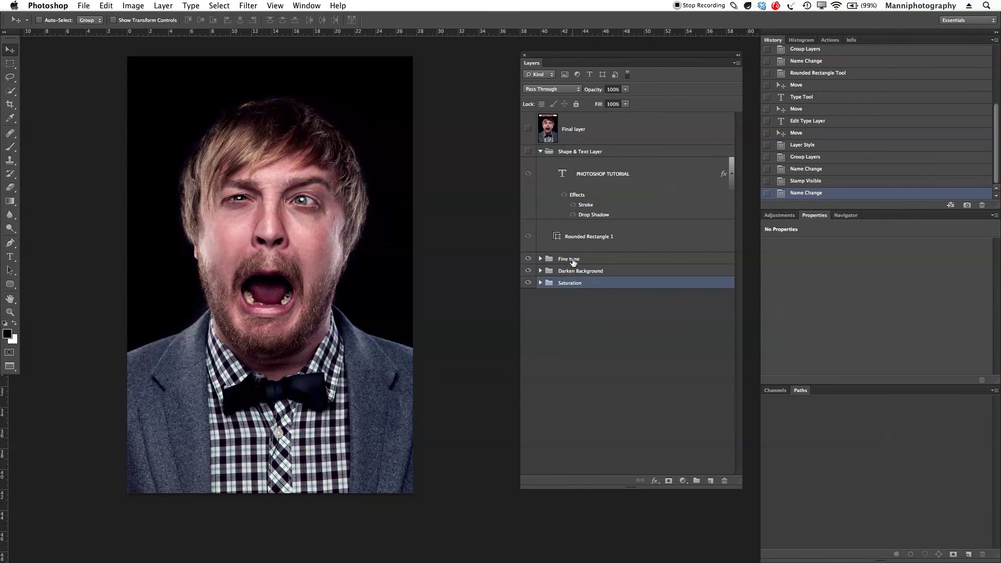
Step: Show the Shape & Text Layer group to review its rectangle and text, and show the Final layer with the group collapsed
{"action": "left_click", "coordinate": [657, 232]}
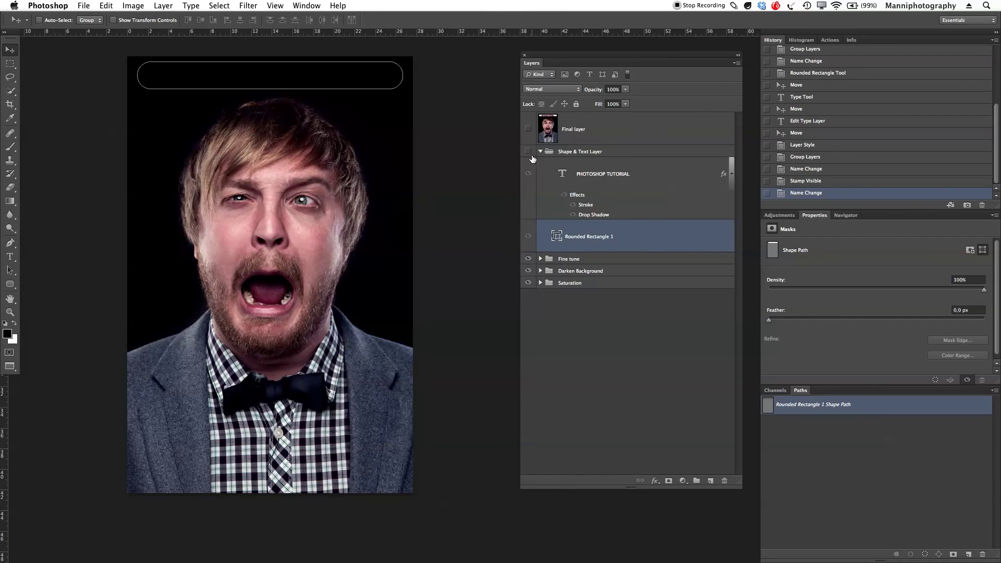
{"action": "left_click", "coordinate": [528, 151]}
{"action": "left_click", "coordinate": [649, 175]}
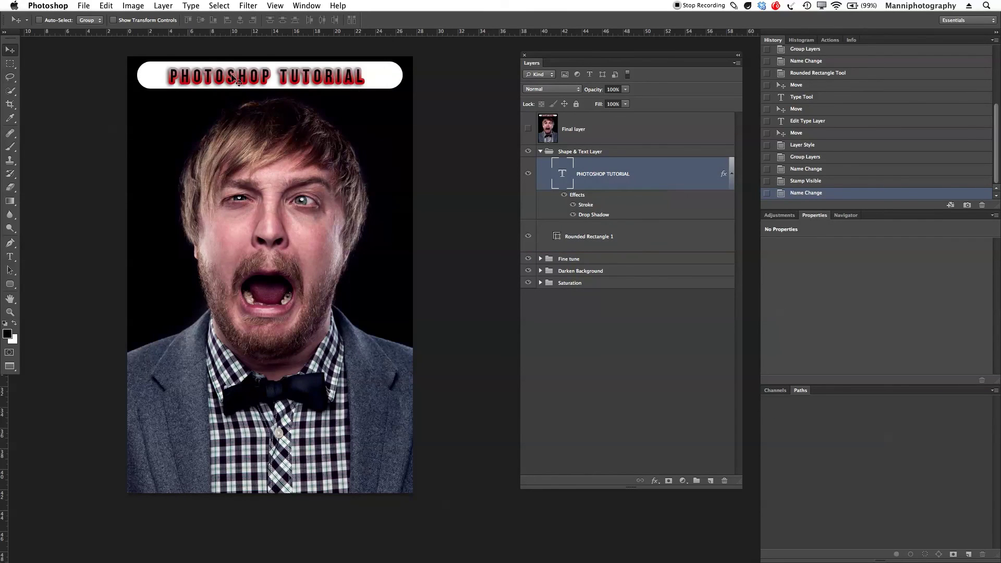
{"action": "left_click", "coordinate": [540, 152]}
{"action": "left_click", "coordinate": [606, 137]}
{"action": "left_click", "coordinate": [528, 130]}
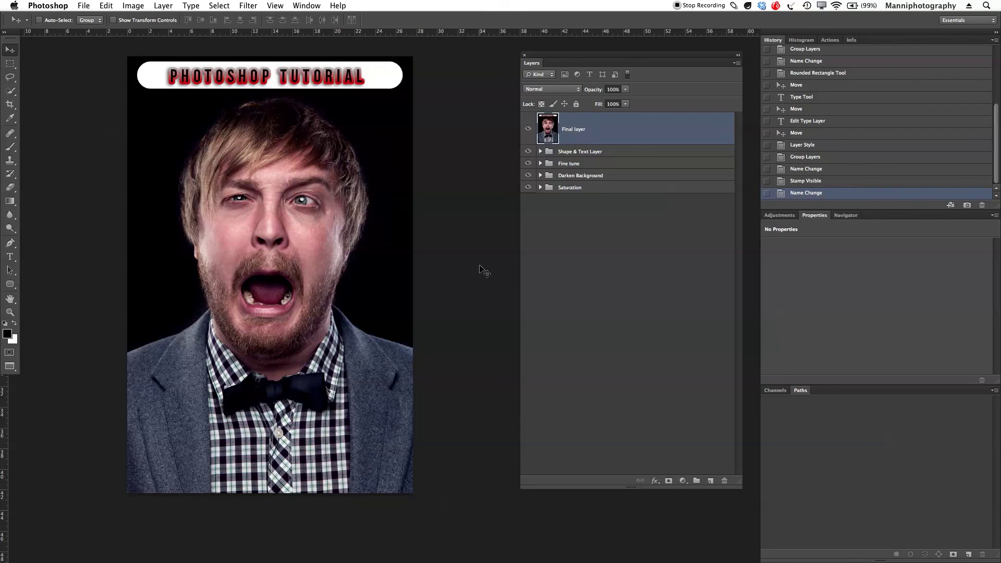